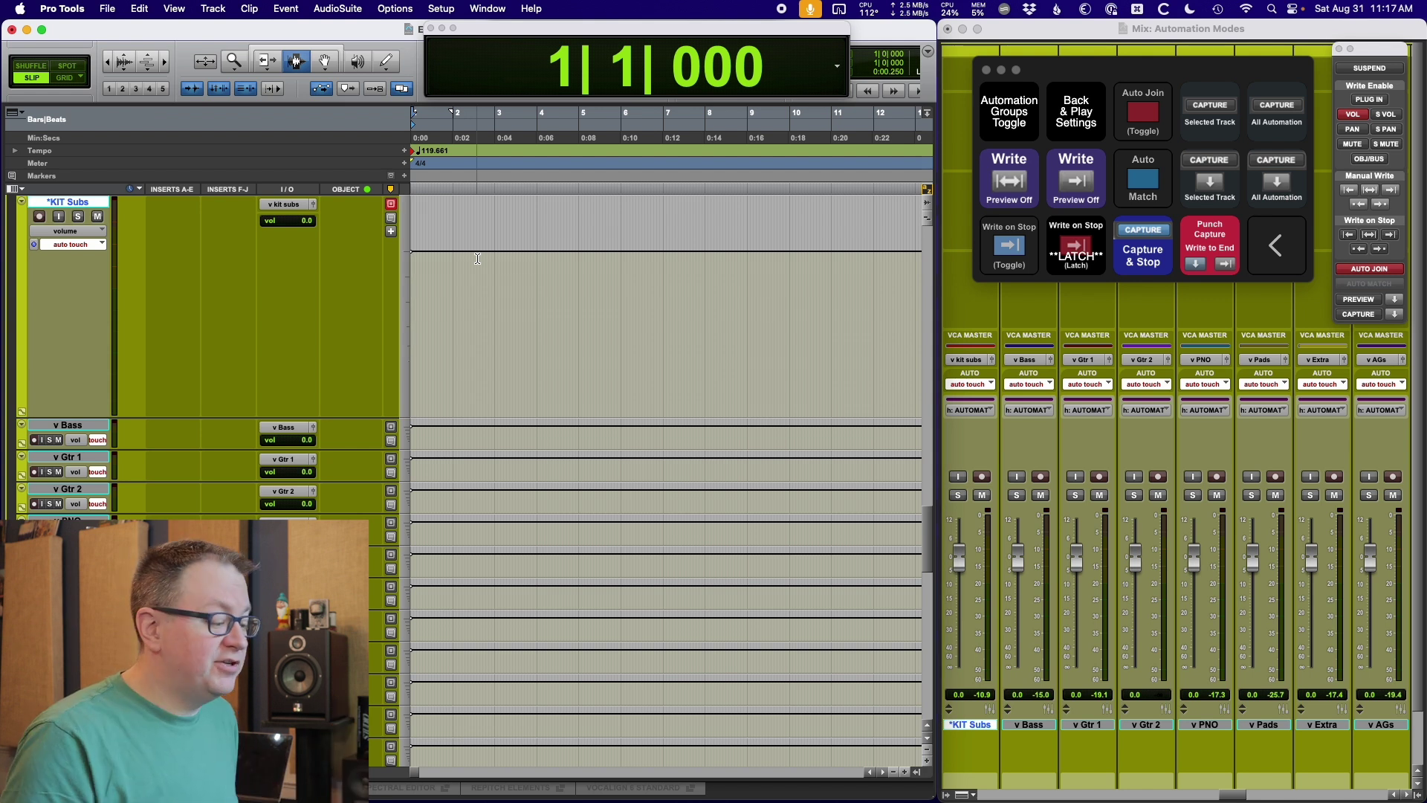
Write a touch-mode volume ride on KIT Subs, then switch all eight tracks to Auto Latch.
key("space")
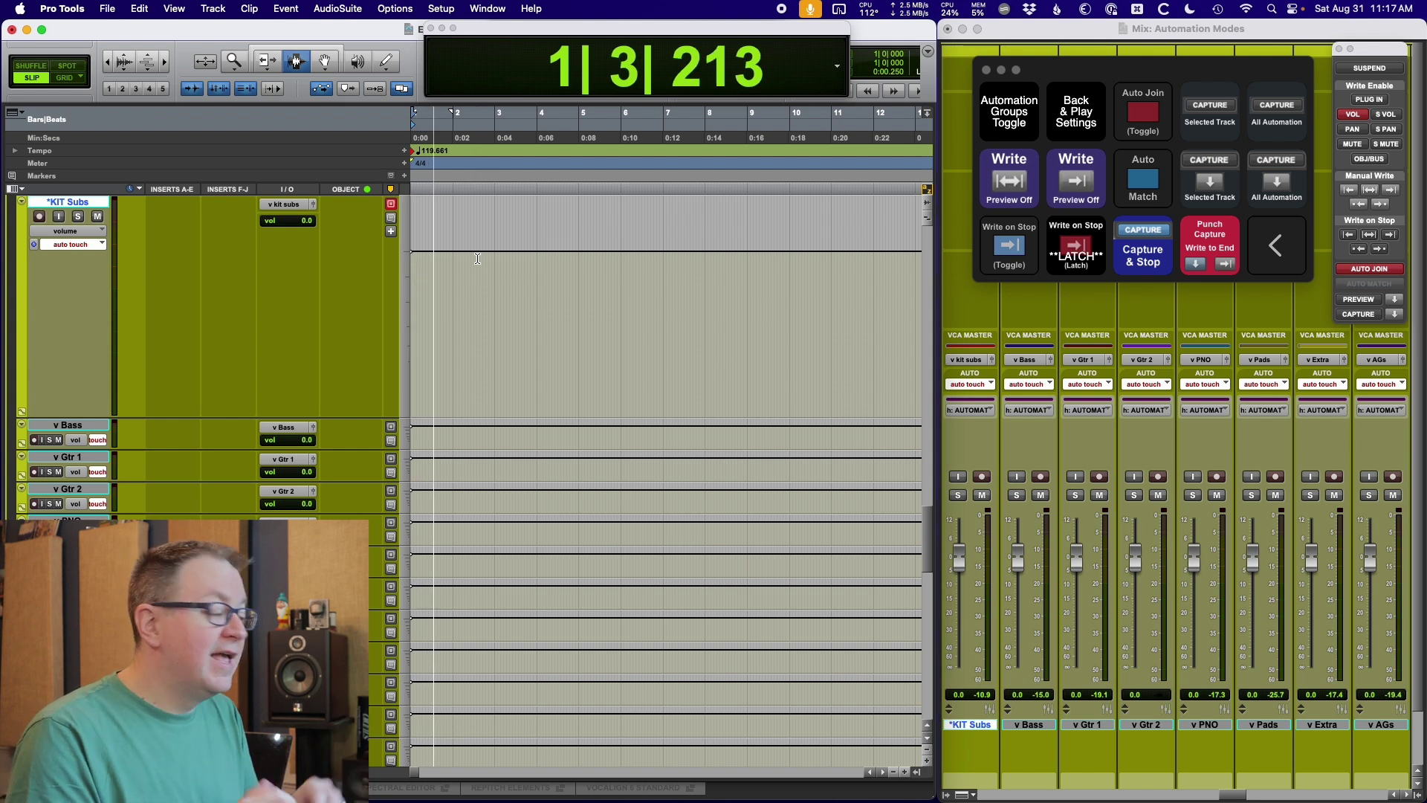
key("space")
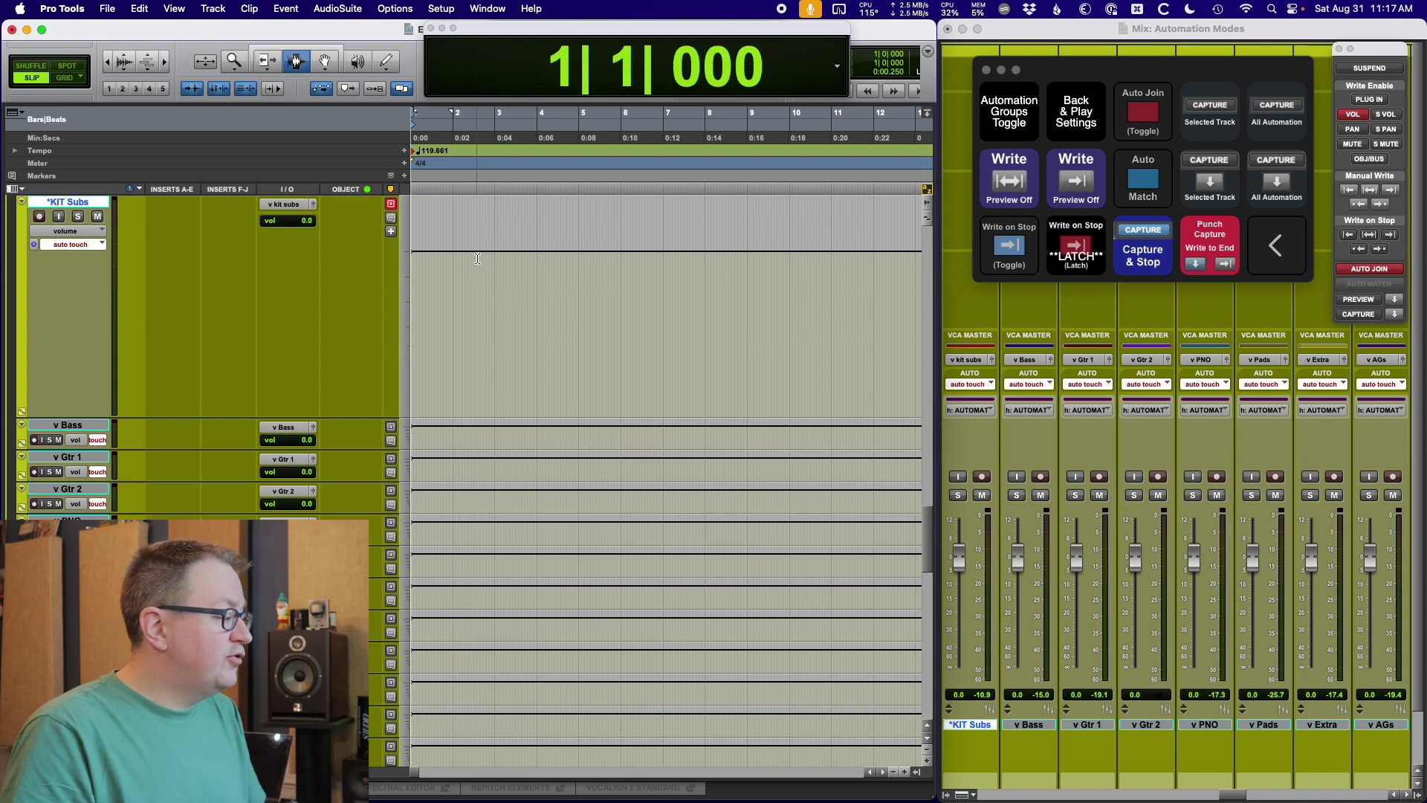
key("space")
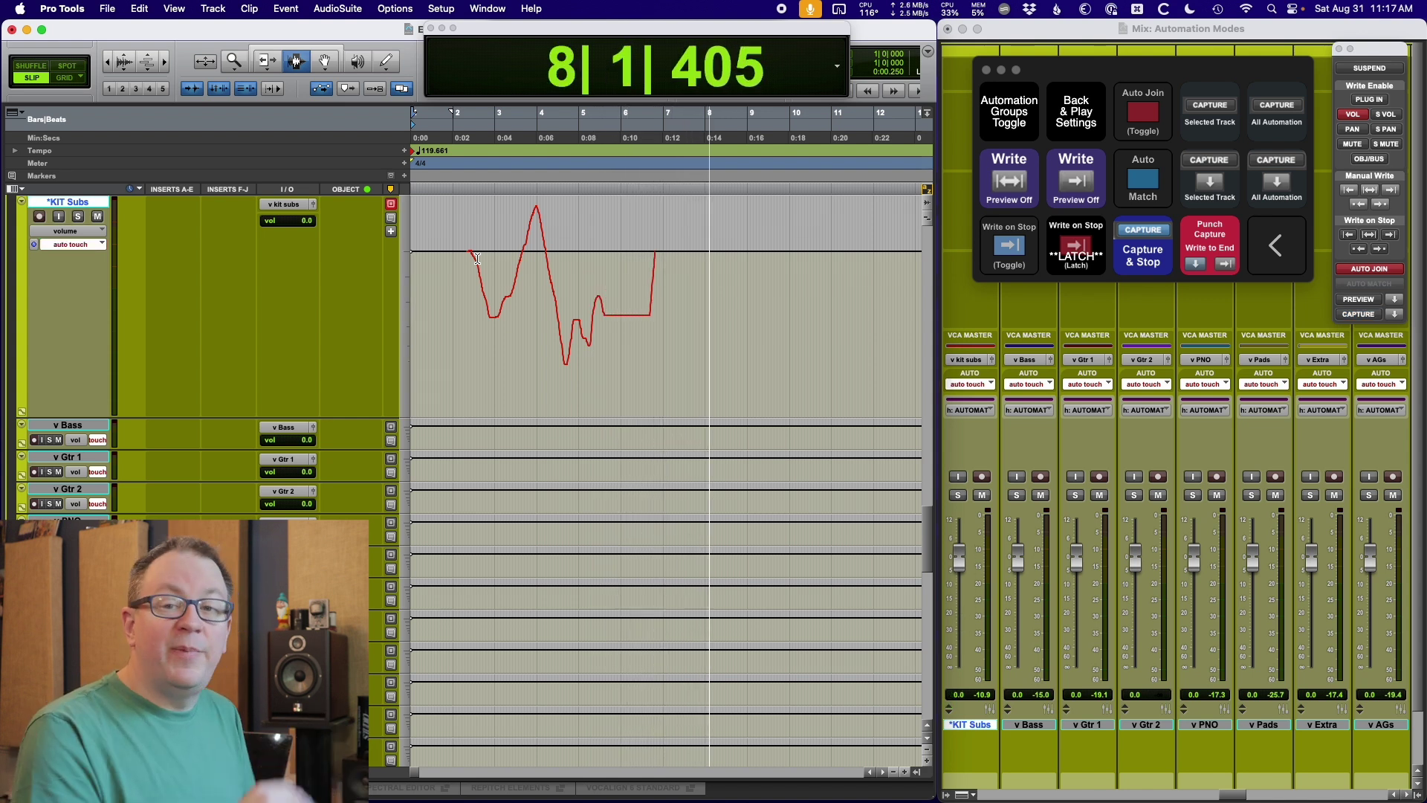
key("space")
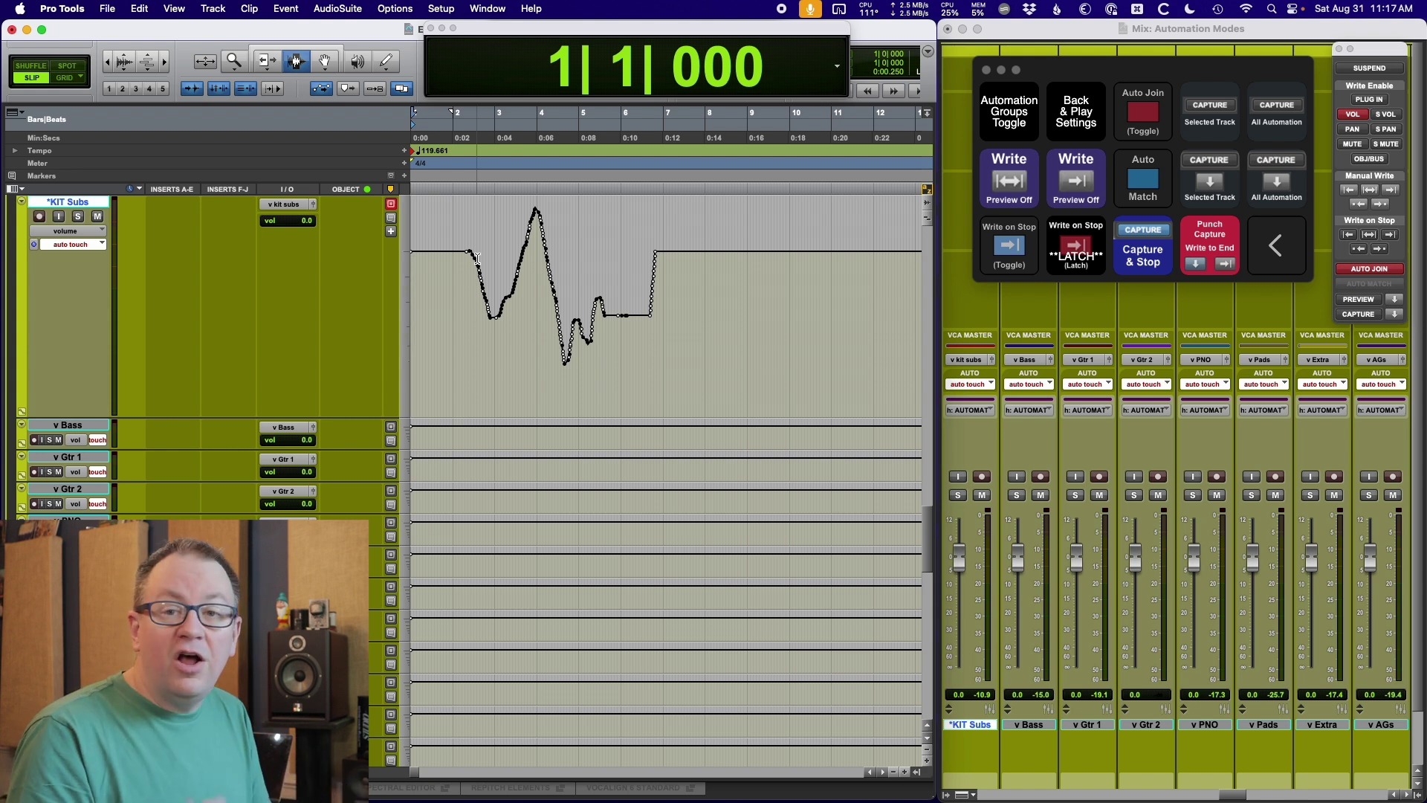
key("super+ctrl+bracketright")
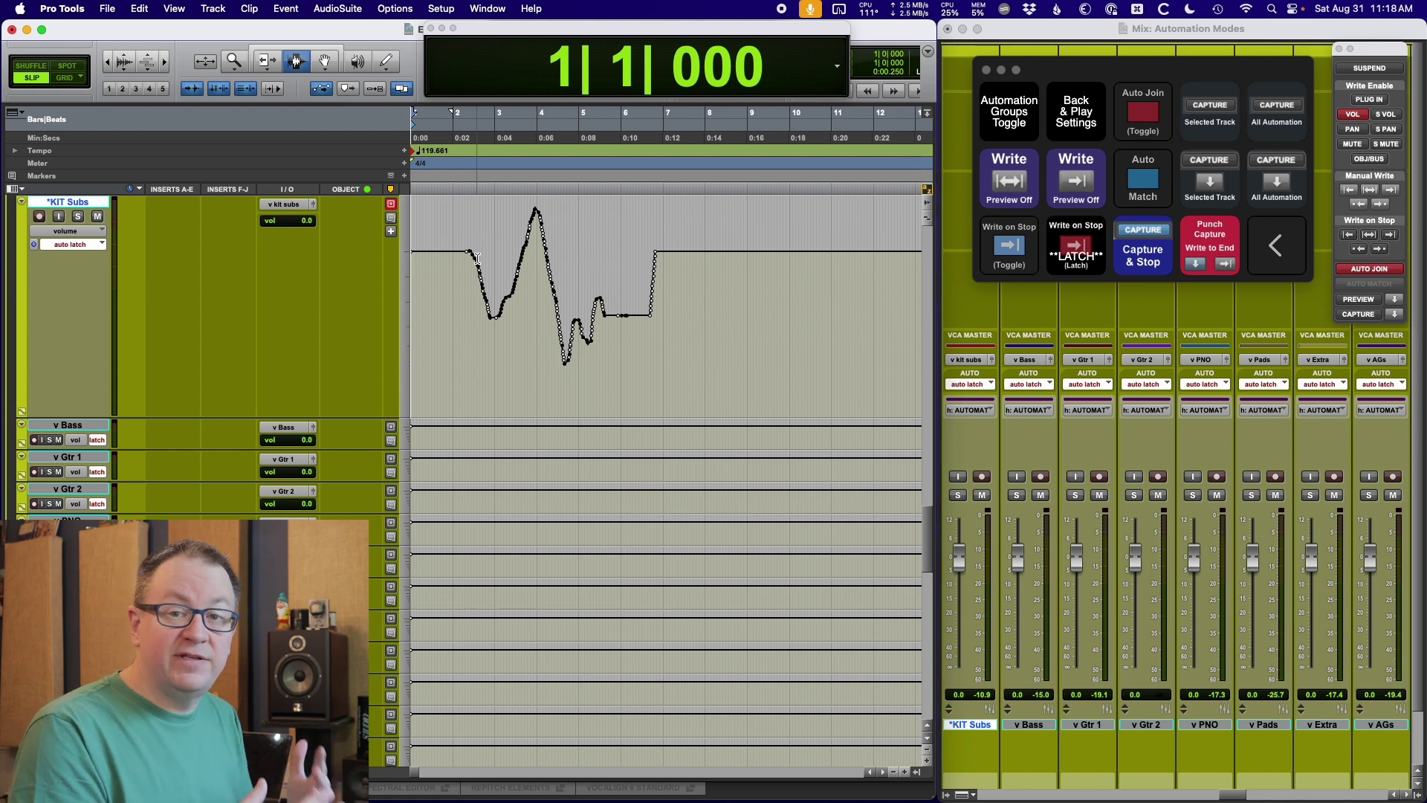
Latch-write KIT Subs volume down to about -11 dB and set the next pass to start at bar 10.
key("space")
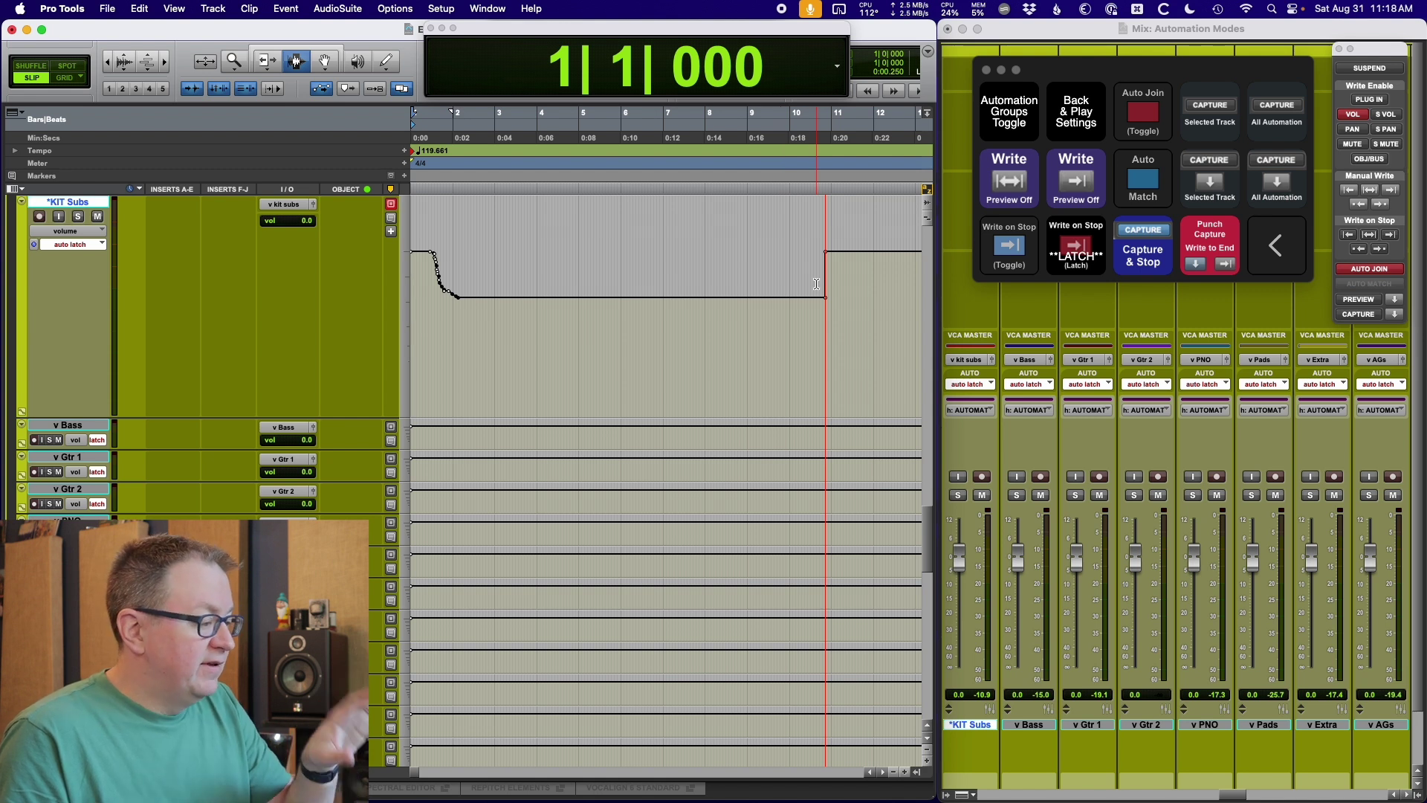
left_click(816, 283)
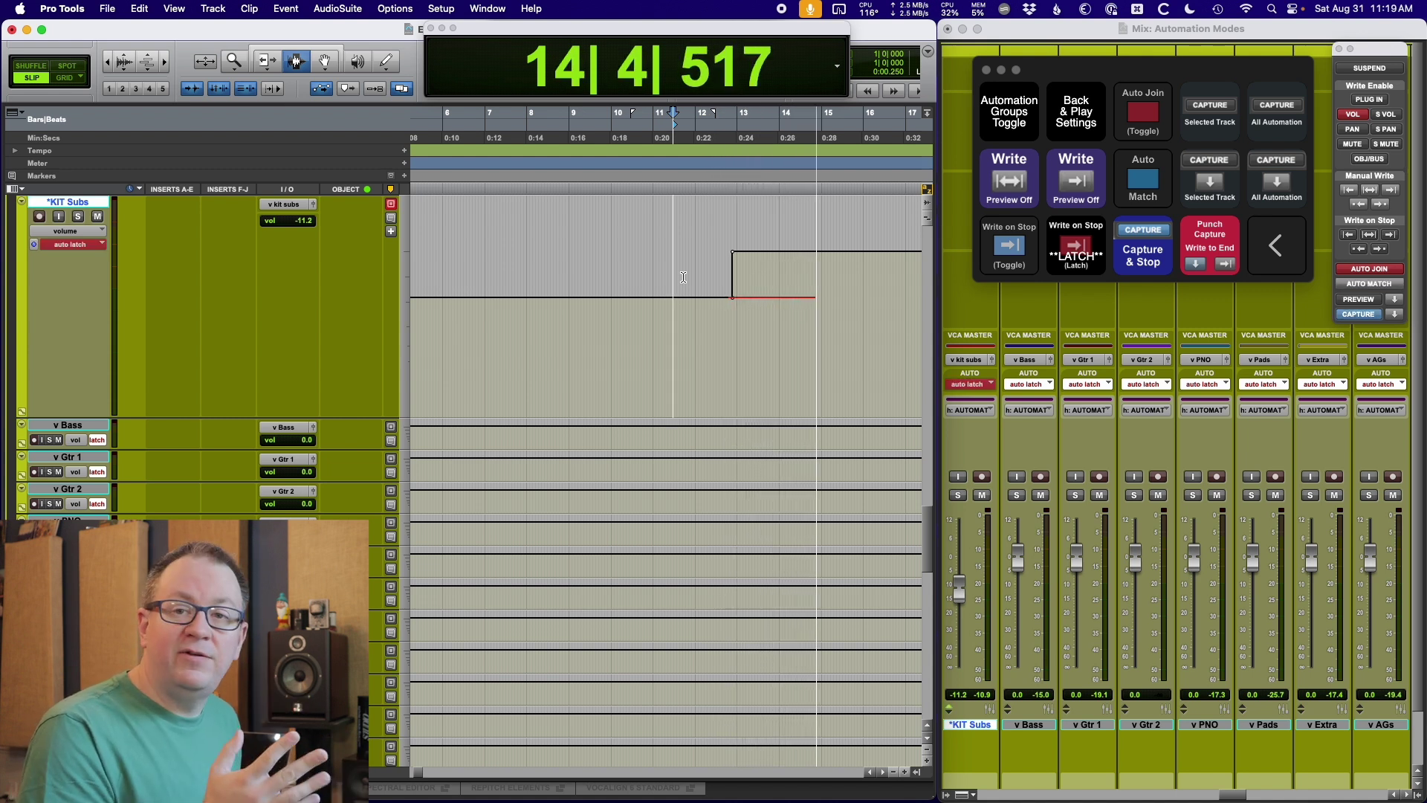
Commit the latch pass and audition KIT Subs from bar 16 to hear the volume step.
key("space")
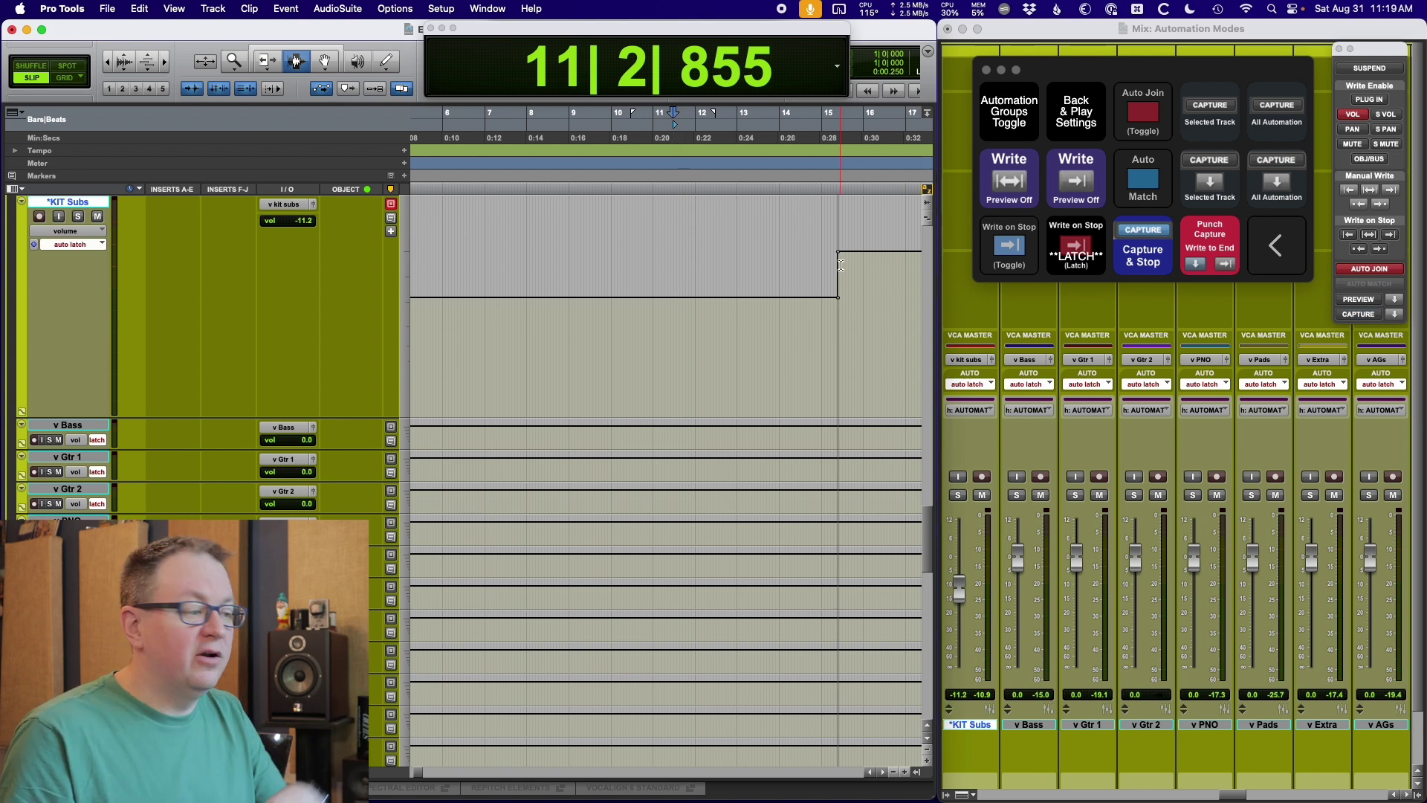
left_click(864, 286)
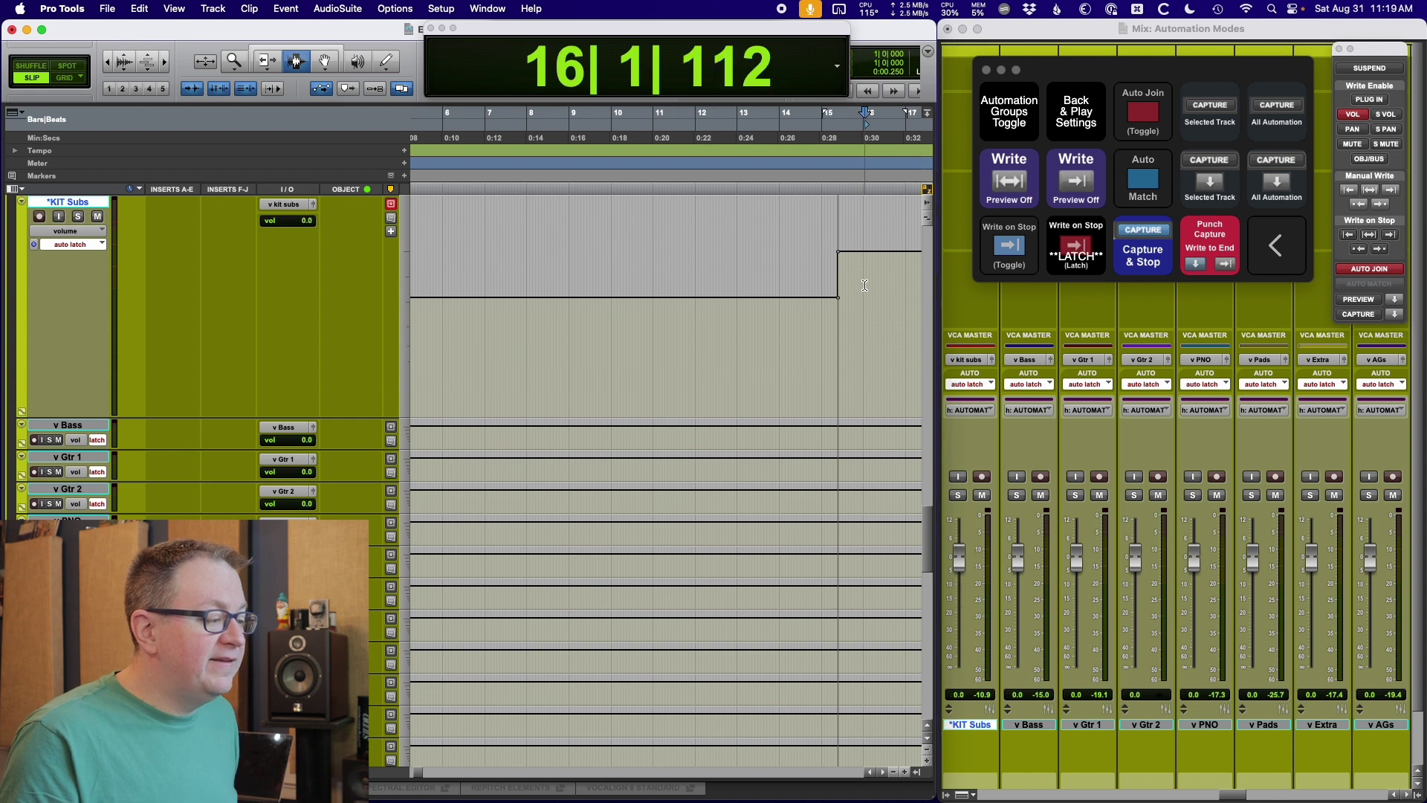
scroll(862, 286, "right", 5)
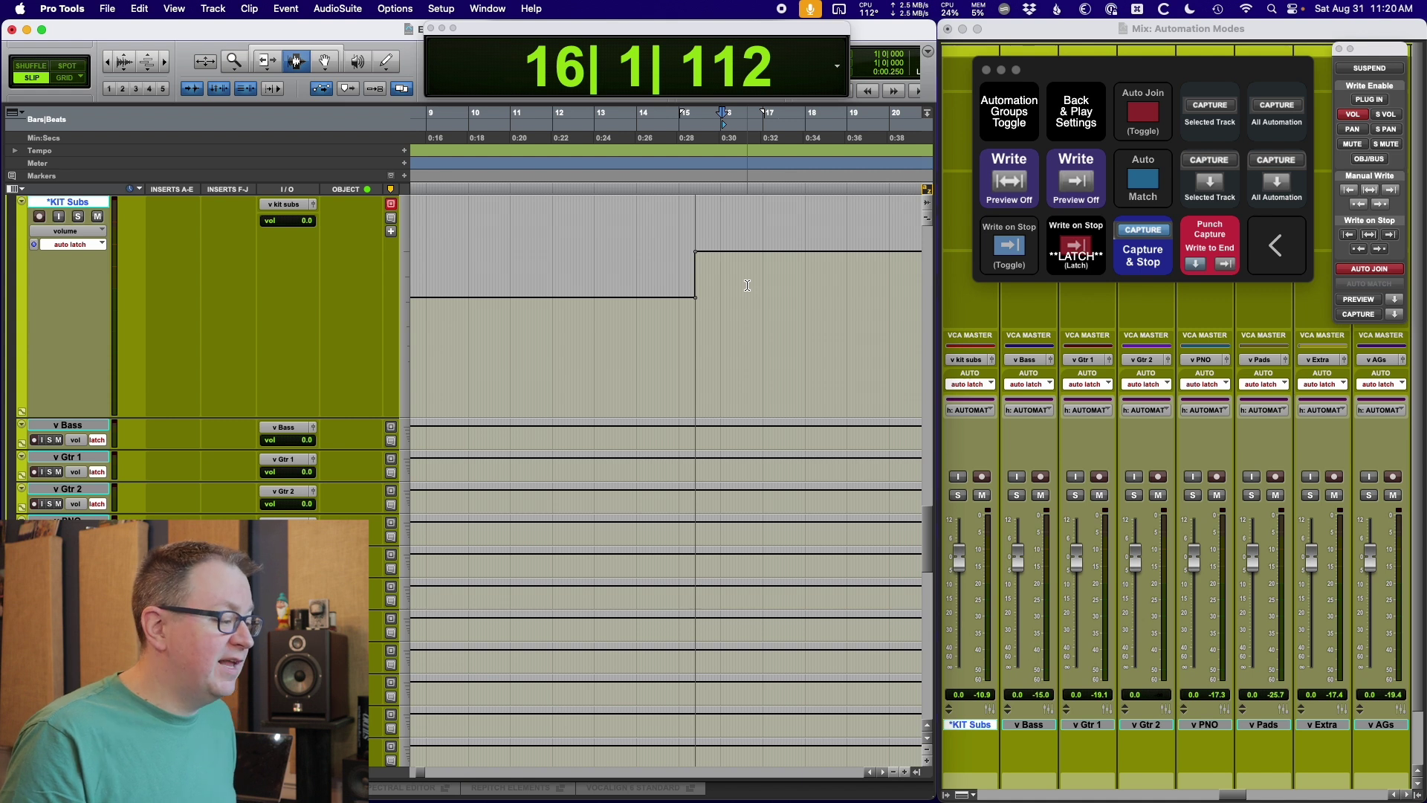
key("space")
key("space")
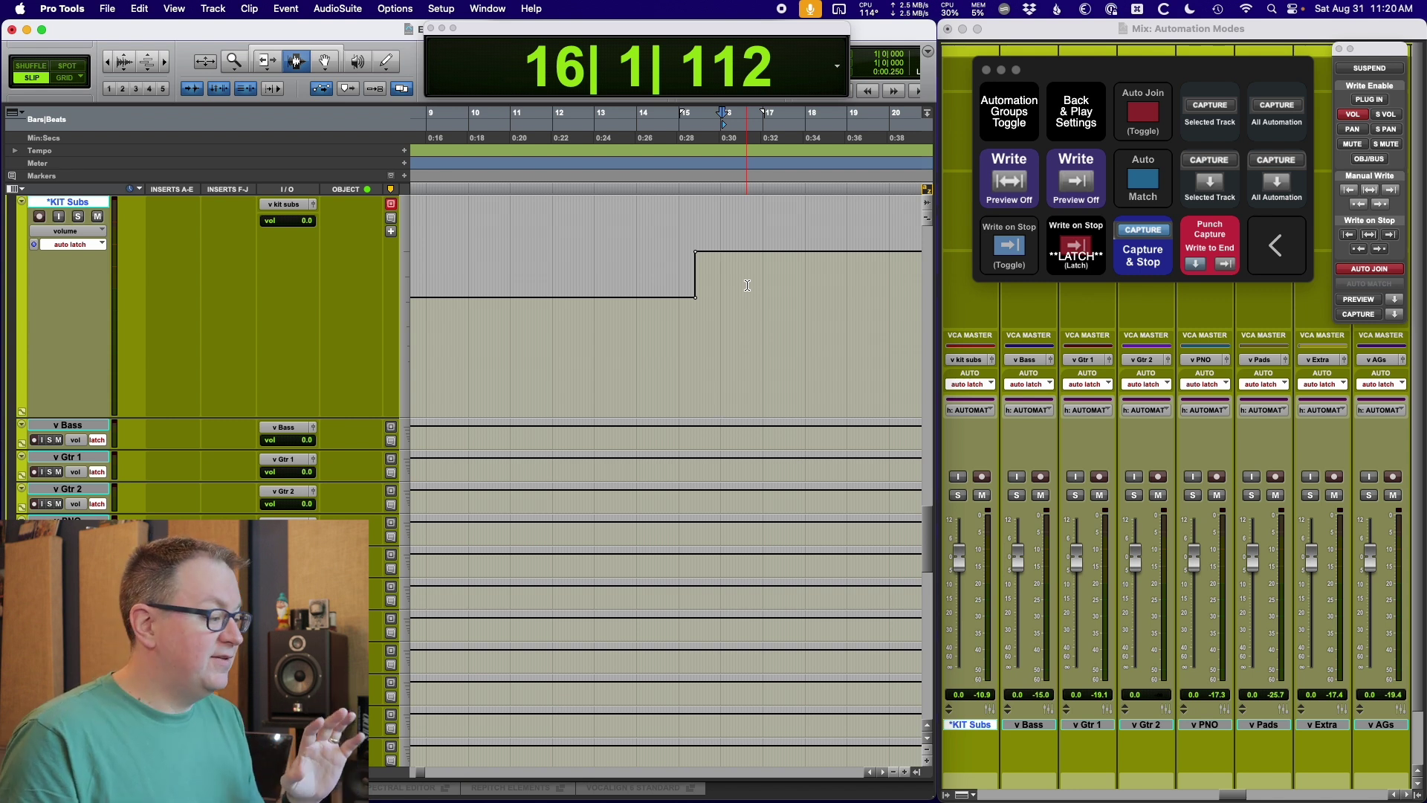
Delete the KIT Subs volume step between bars 13 and 17 and zoom out to see the whole line.
left_click_drag(748, 285, 611, 270)
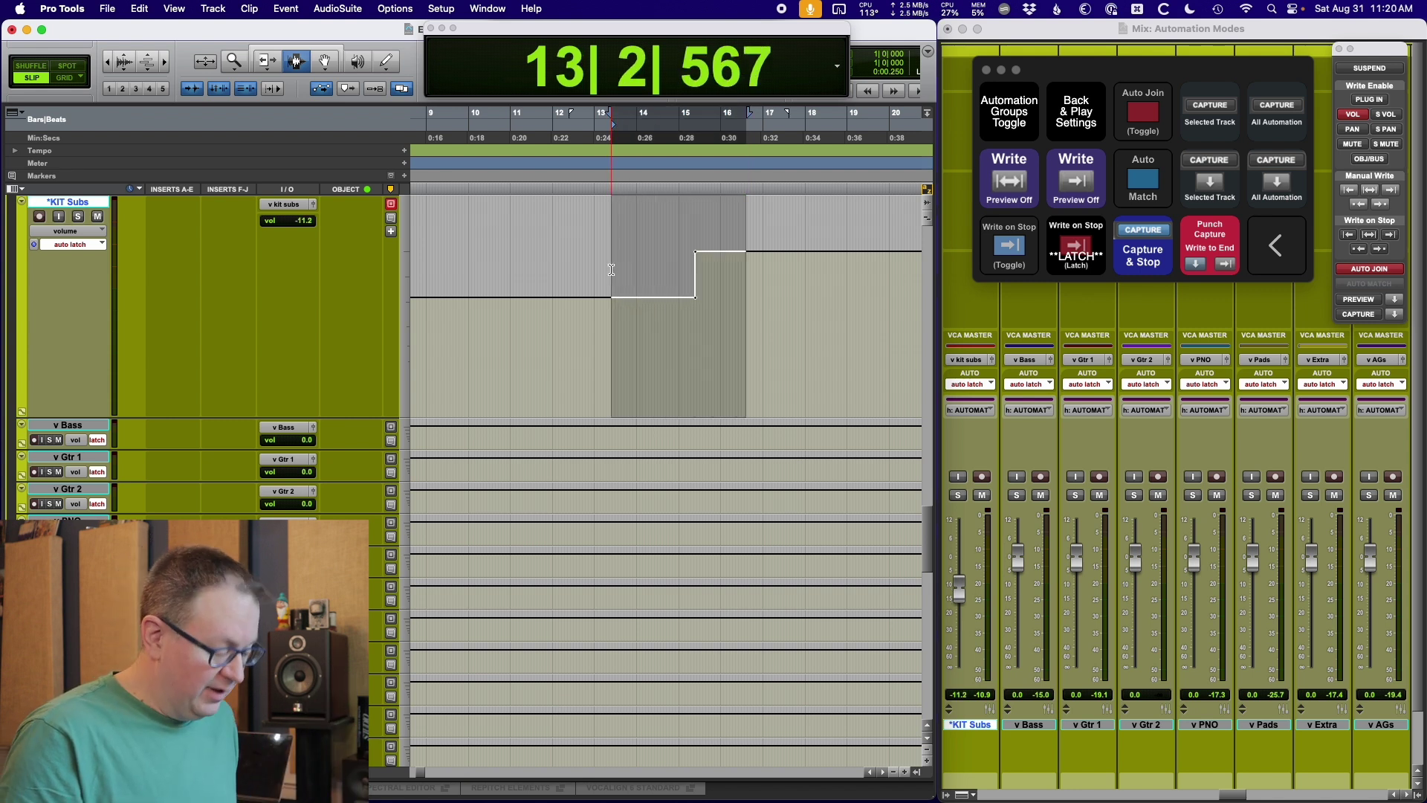
key("super+z")
key("super+z")
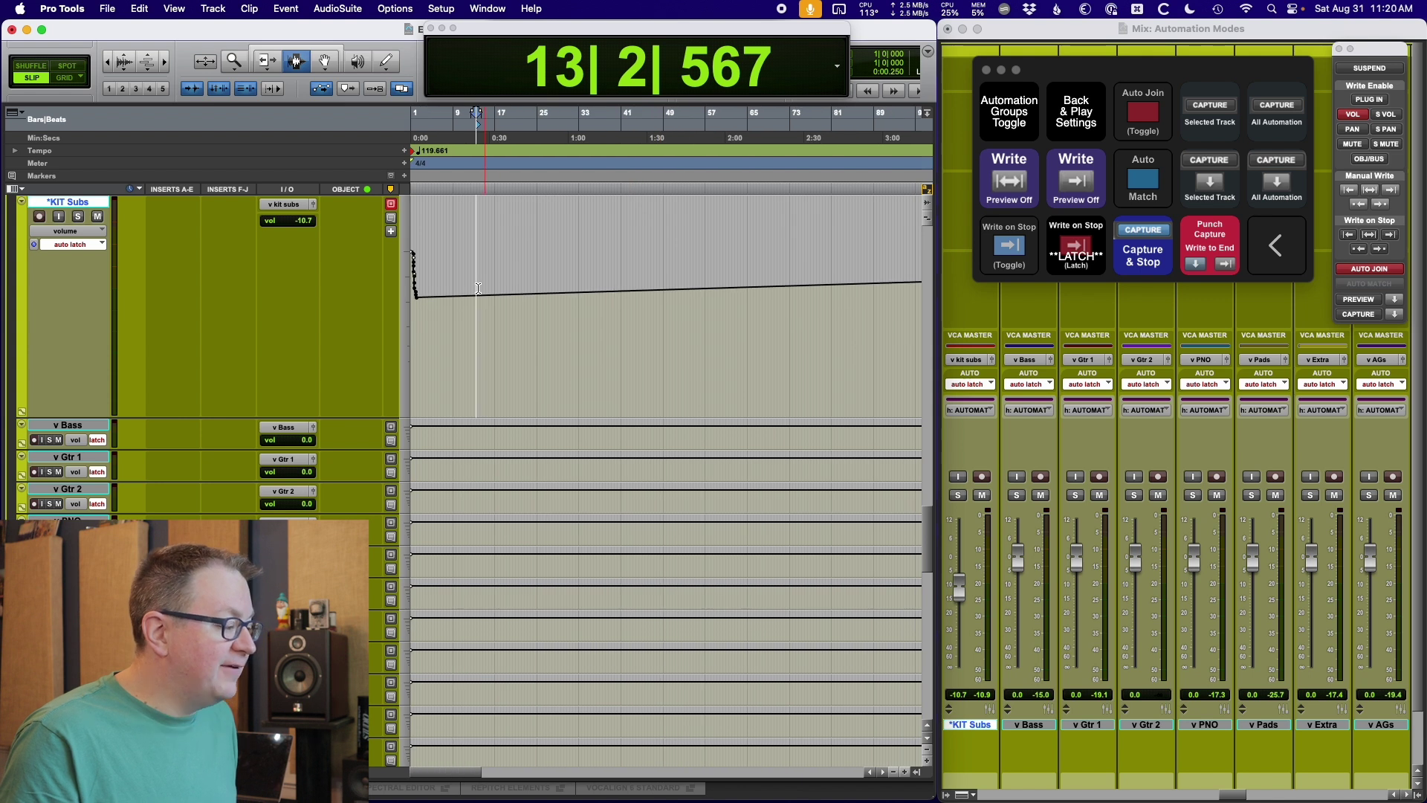
key("super+z")
key("super+z")
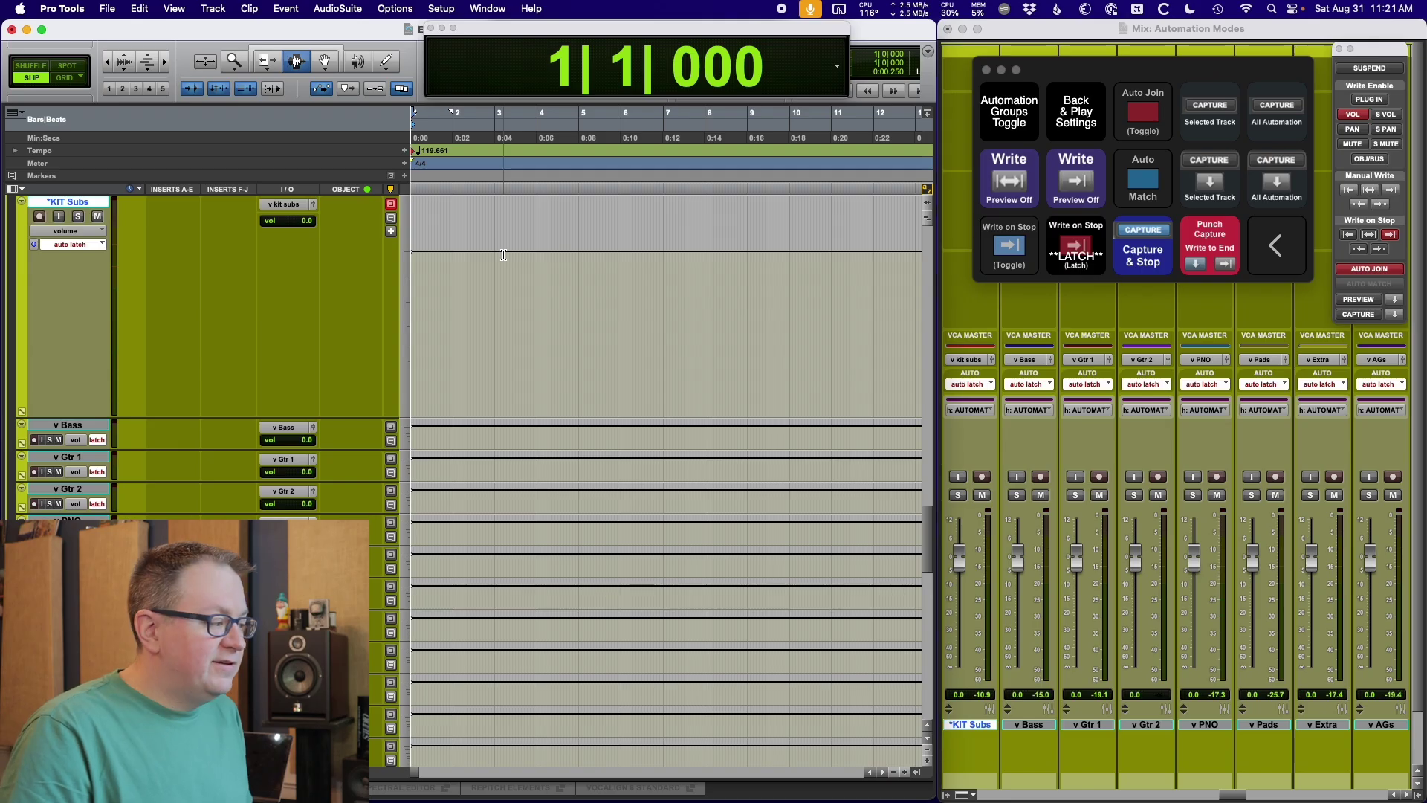
Latch-write a KIT Subs fader drop to about -12 dB from the song start and commit it.
key("space")
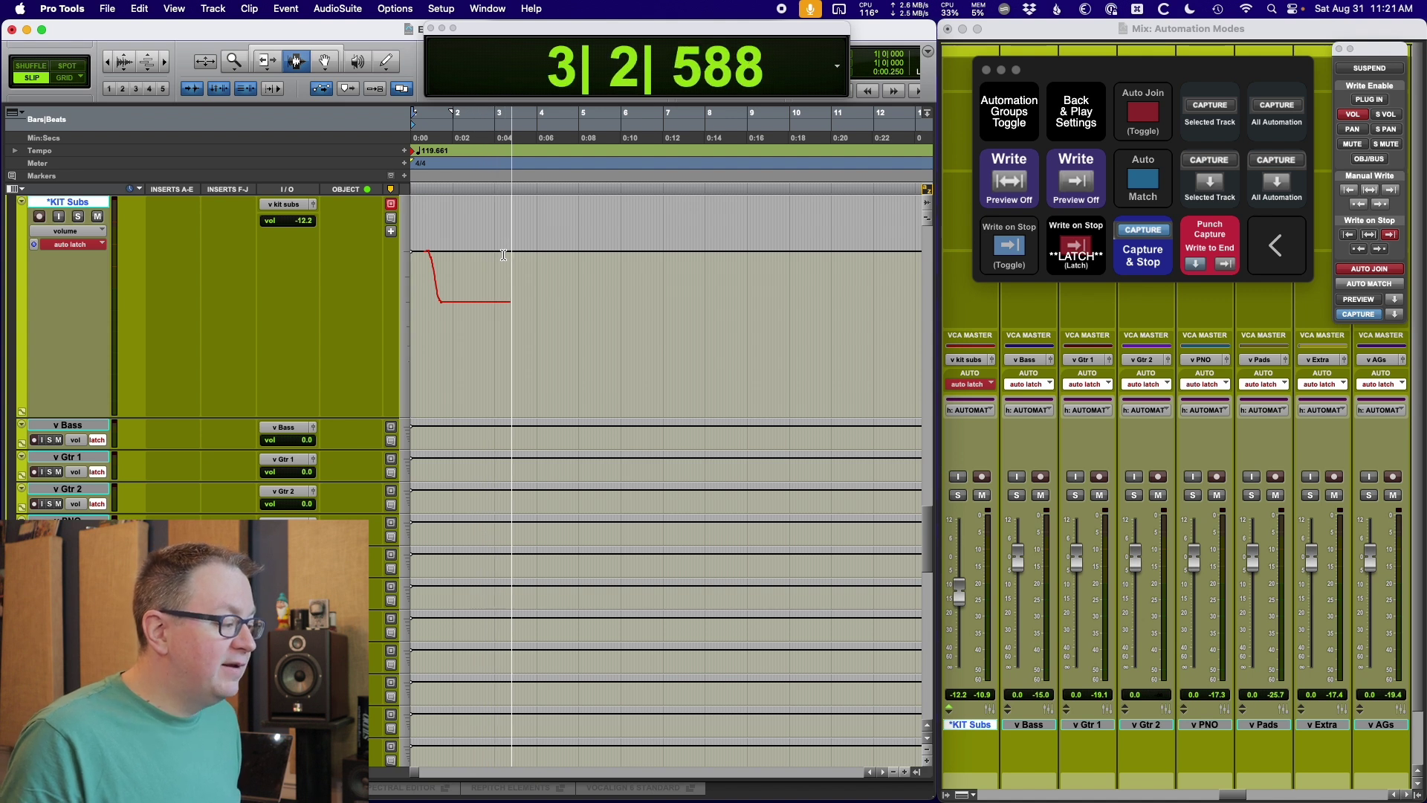
key("space")
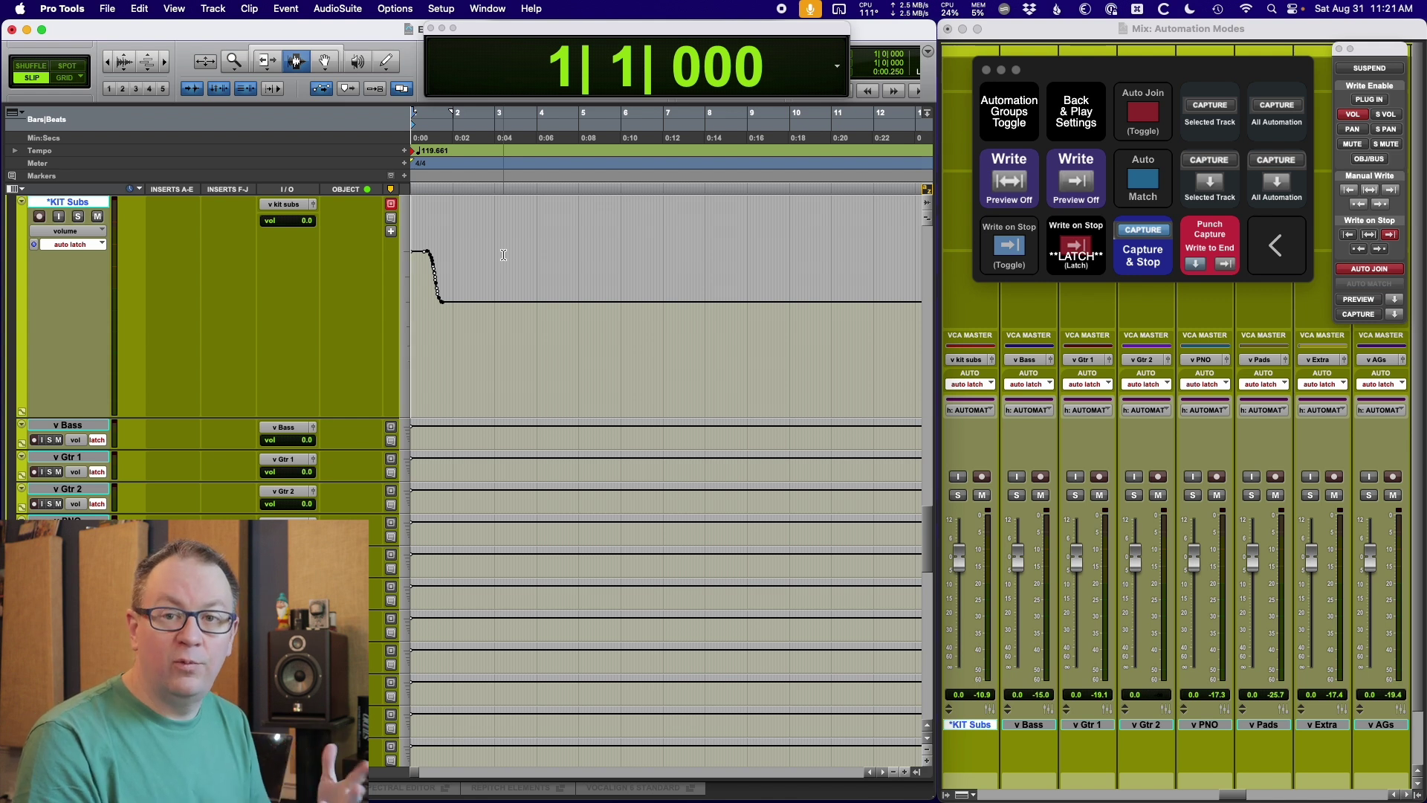
Bring up the Automation Modes palette and switch on its PREVIEW button.
left_click(1032, 221)
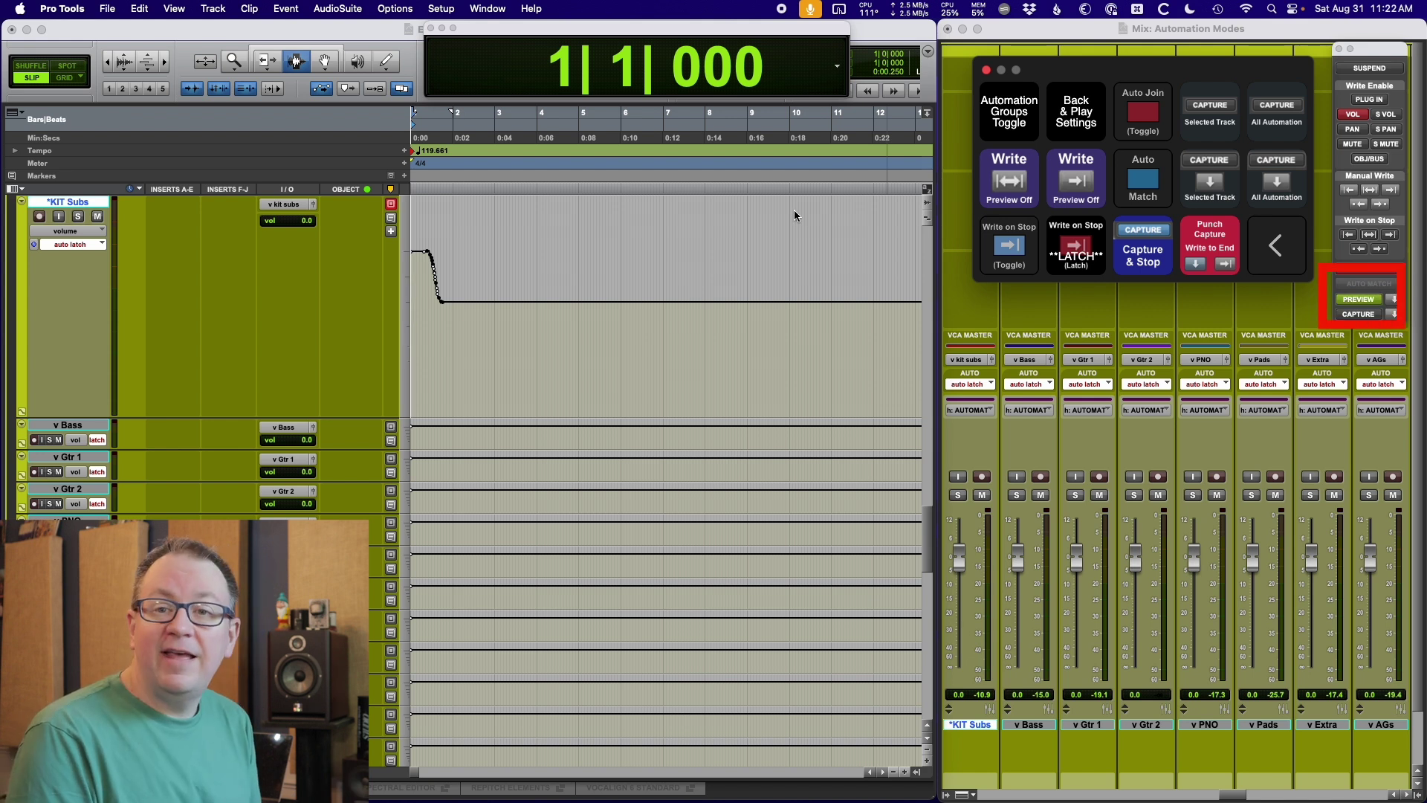
key("alt+j")
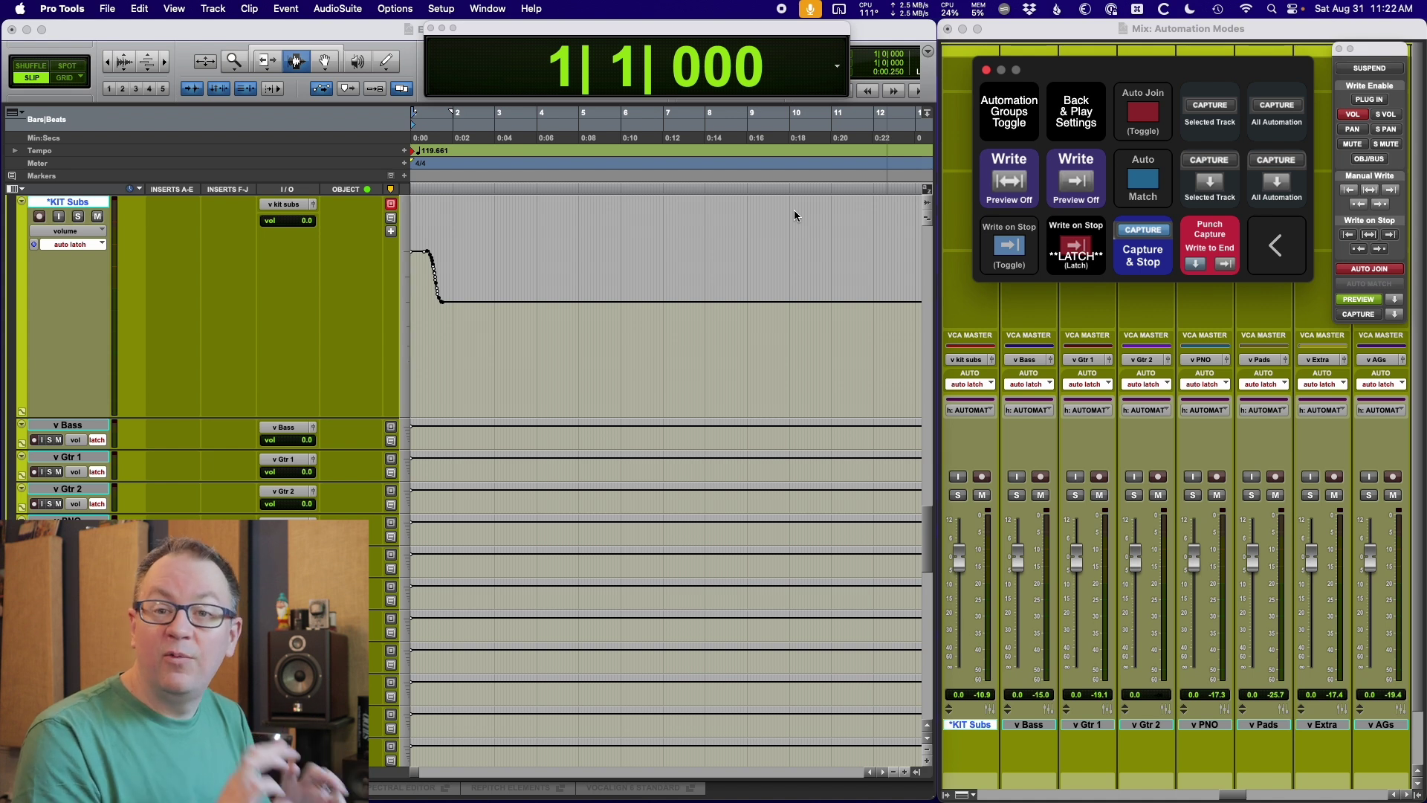
Play back the session to preview a new KIT Subs level without writing it.
left_click(875, 37)
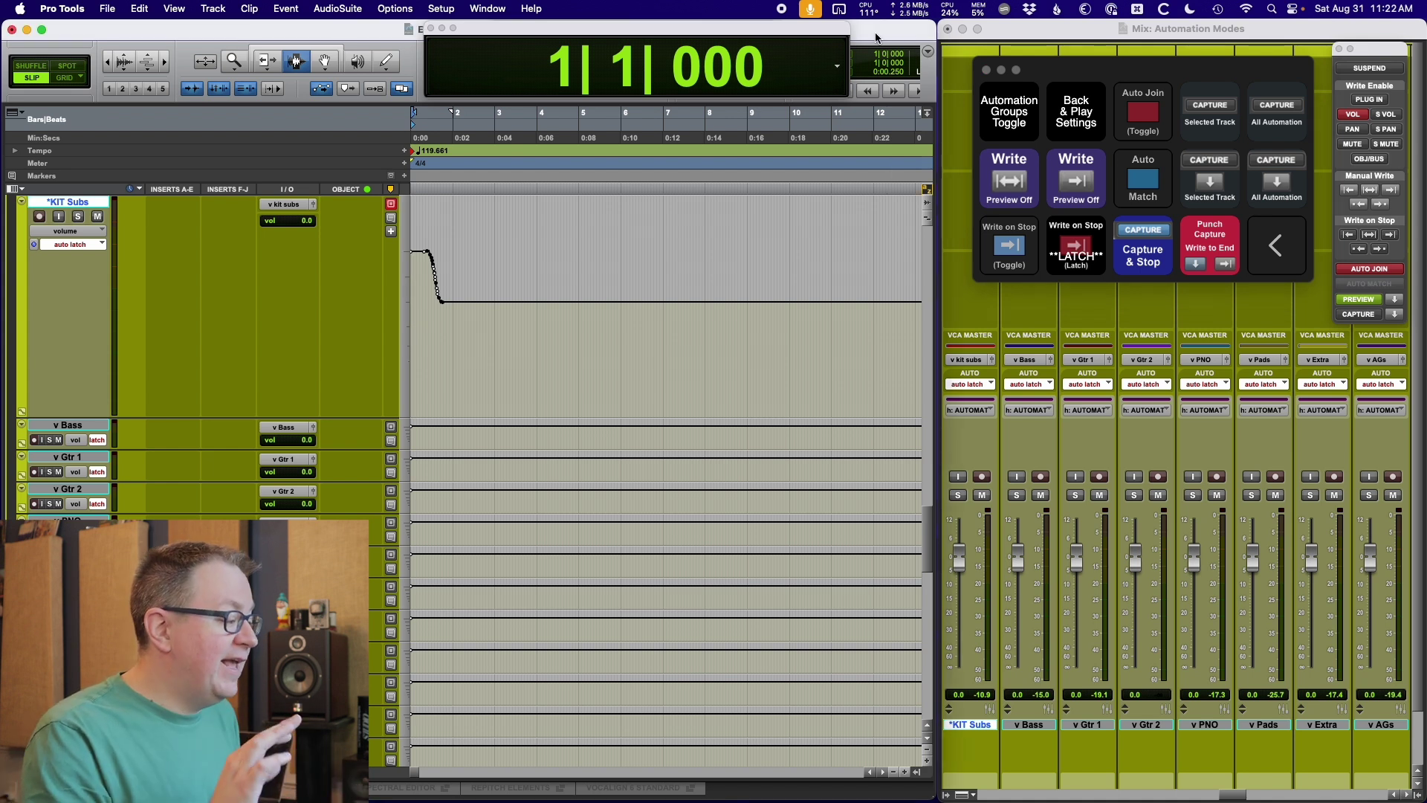
key("space")
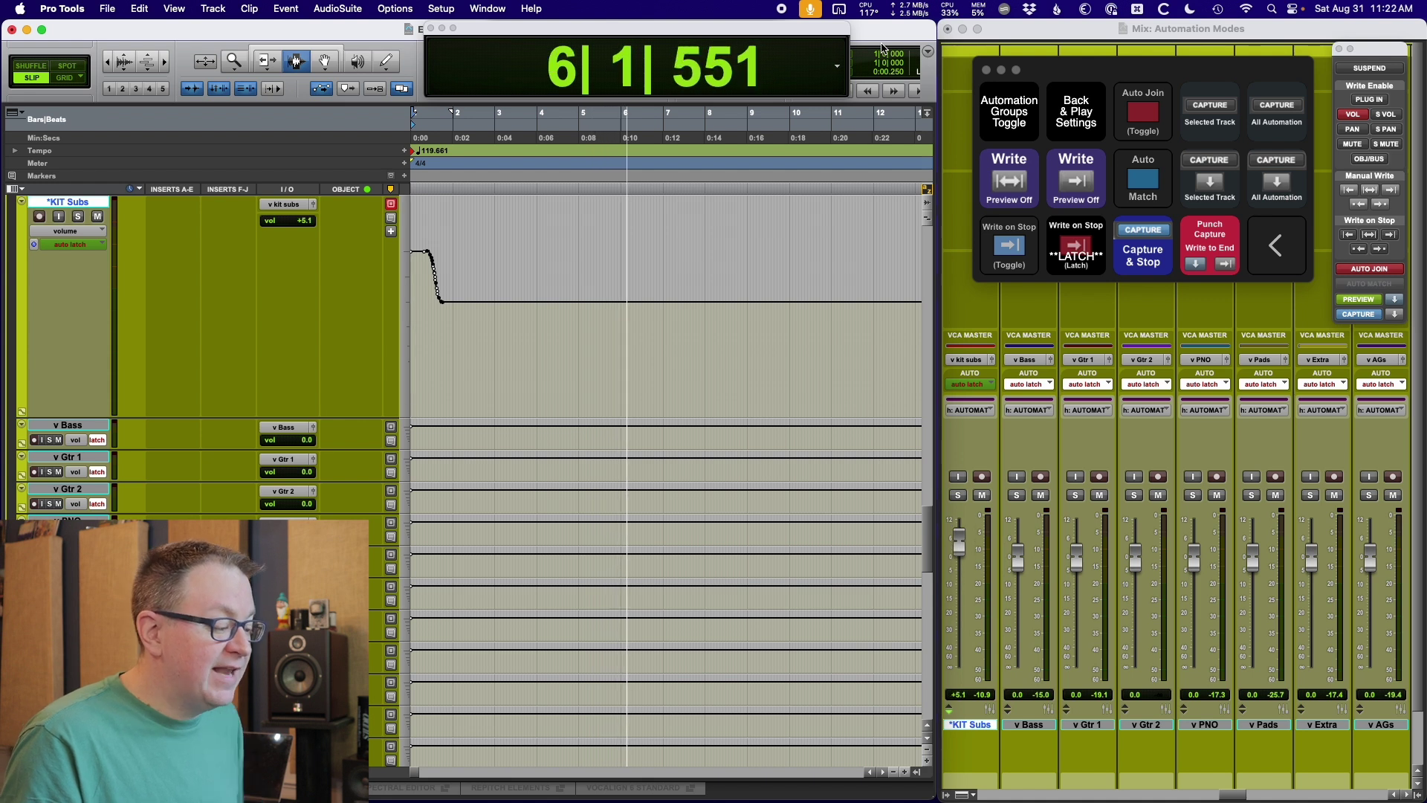
key("space")
key("space")
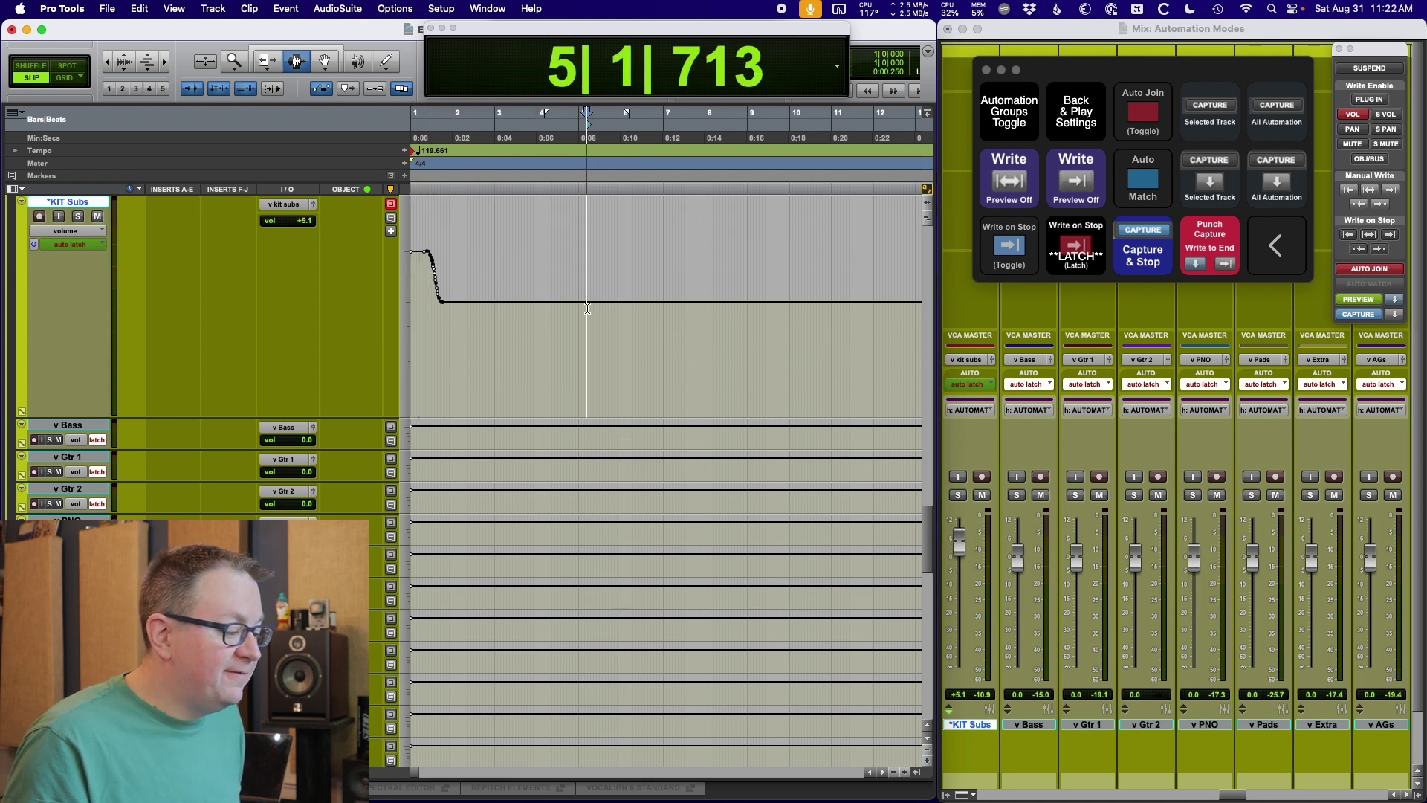
key("space")
Reposition the playback start between bars 1, 2 and 4, auditioning from bar 2.
left_click(453, 282)
right_click(405, 272)
left_click(438, 280)
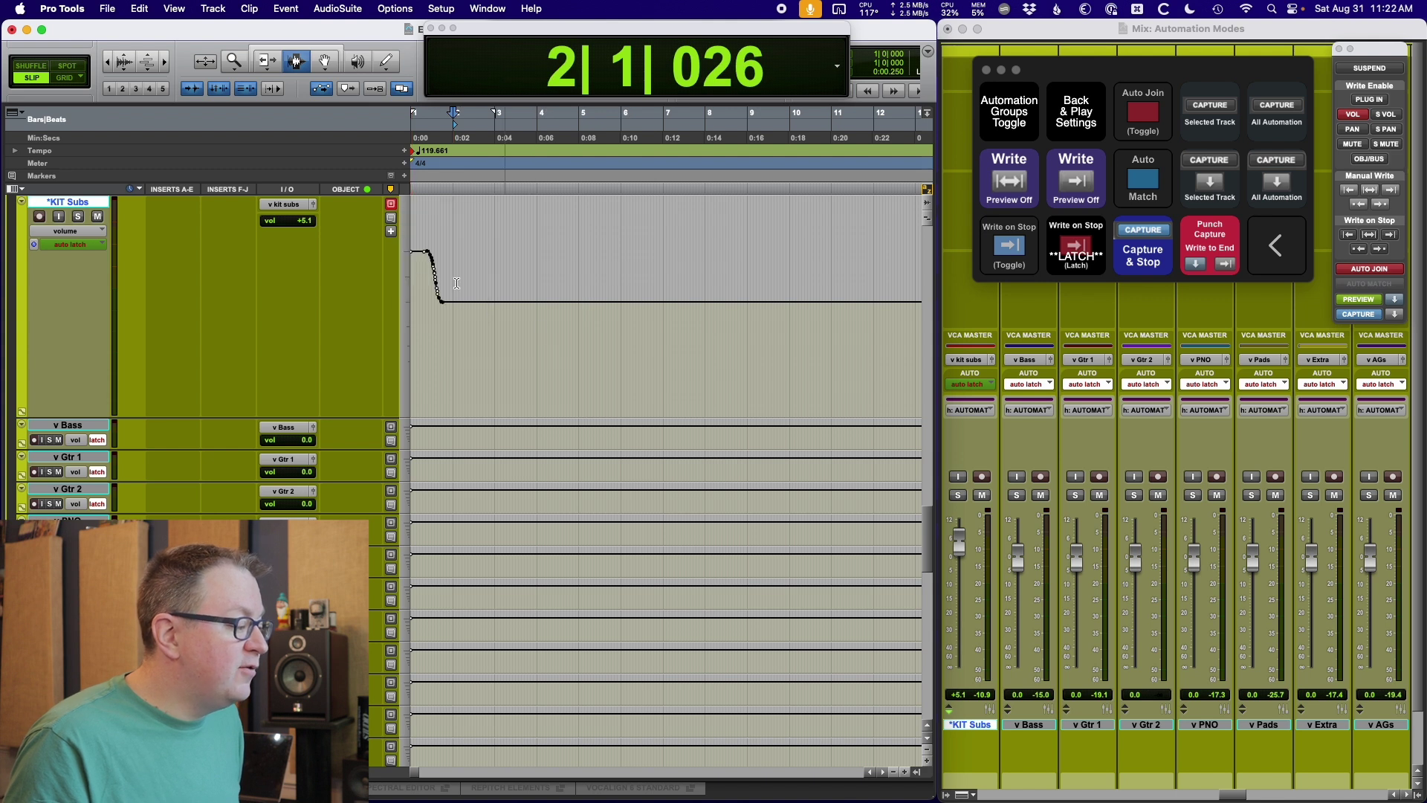
key("space")
left_click(473, 286)
left_click(424, 282)
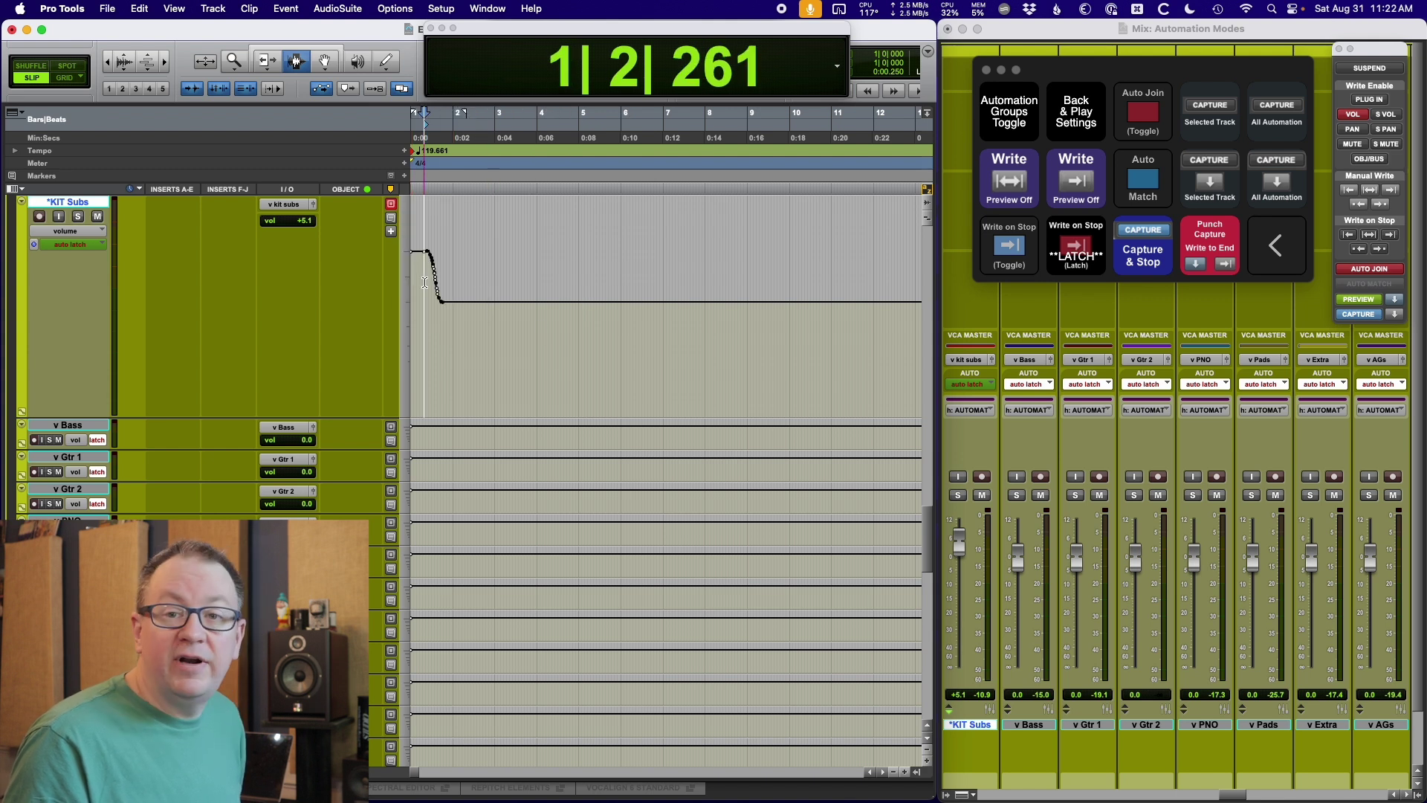
left_click(537, 274)
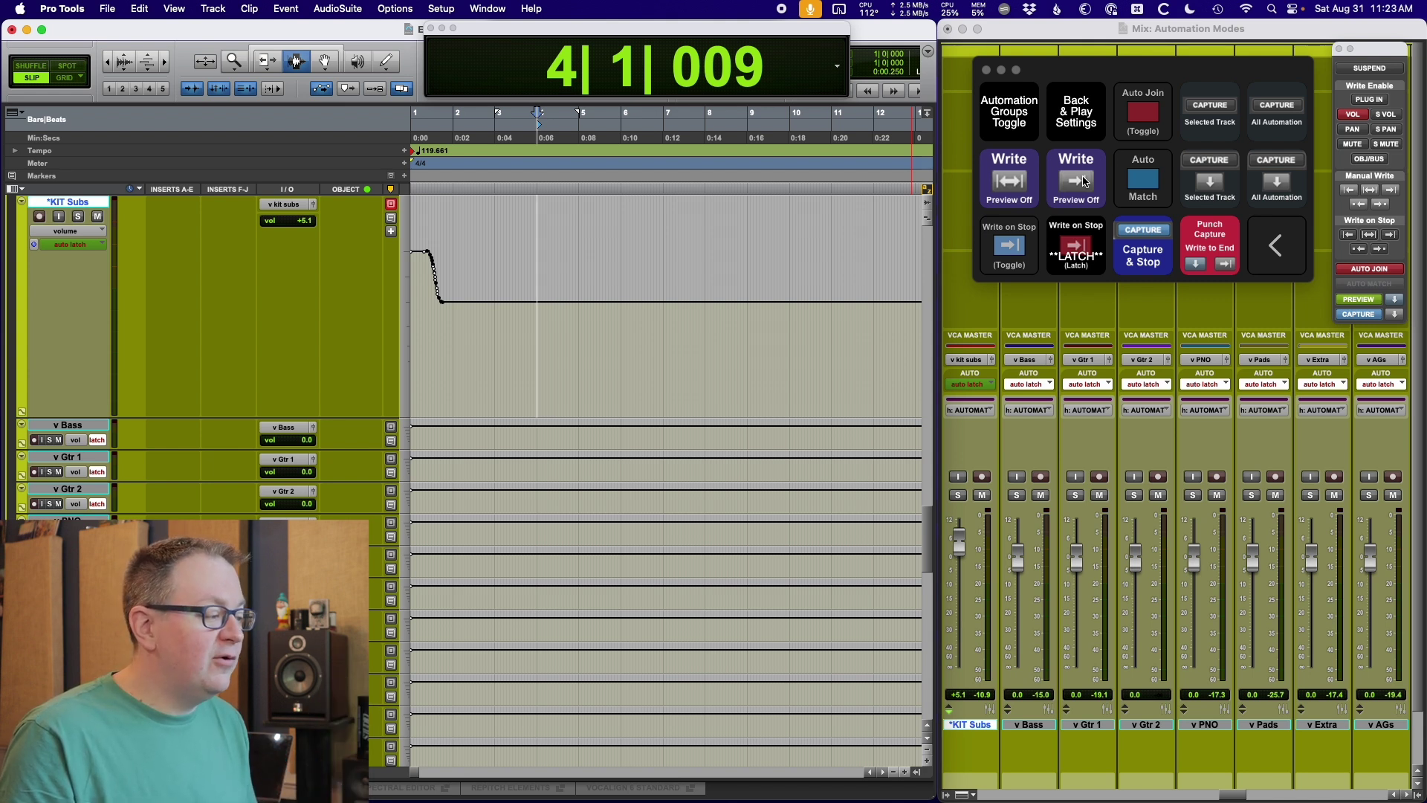
Preview a -14.0 KIT Subs level and set the punch start late in bar 2, at 2|3|615.
left_click(1083, 181)
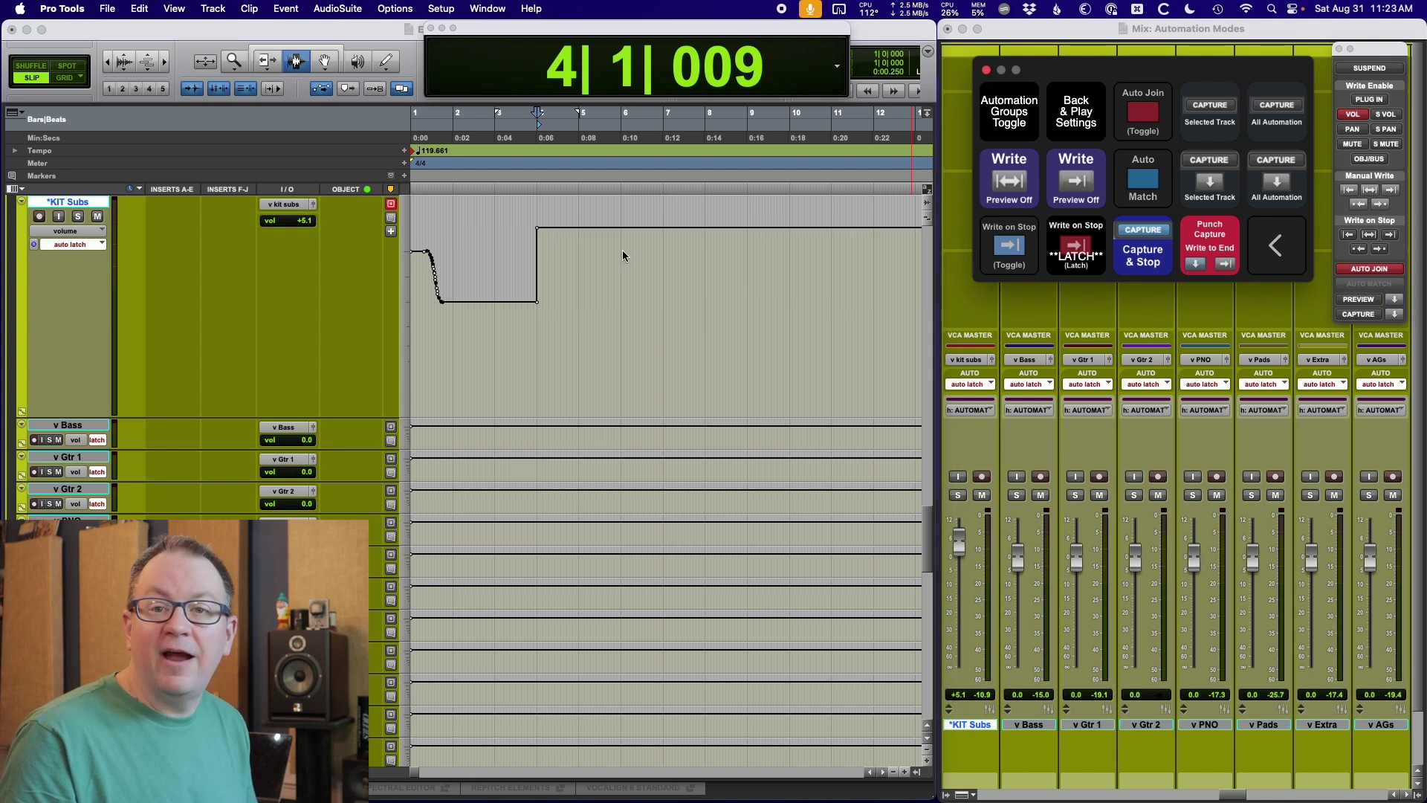
key("ctrl+p")
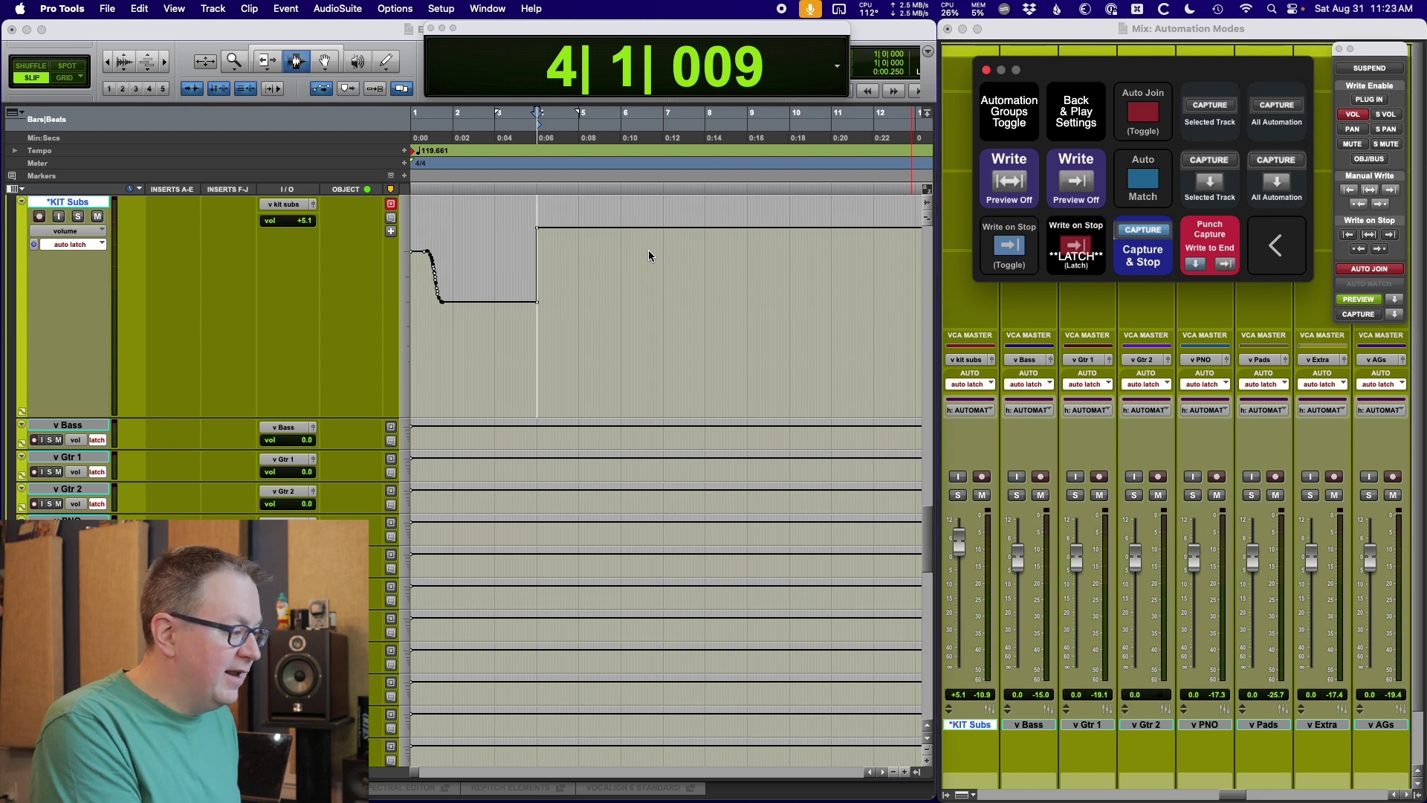
key("super+slash")
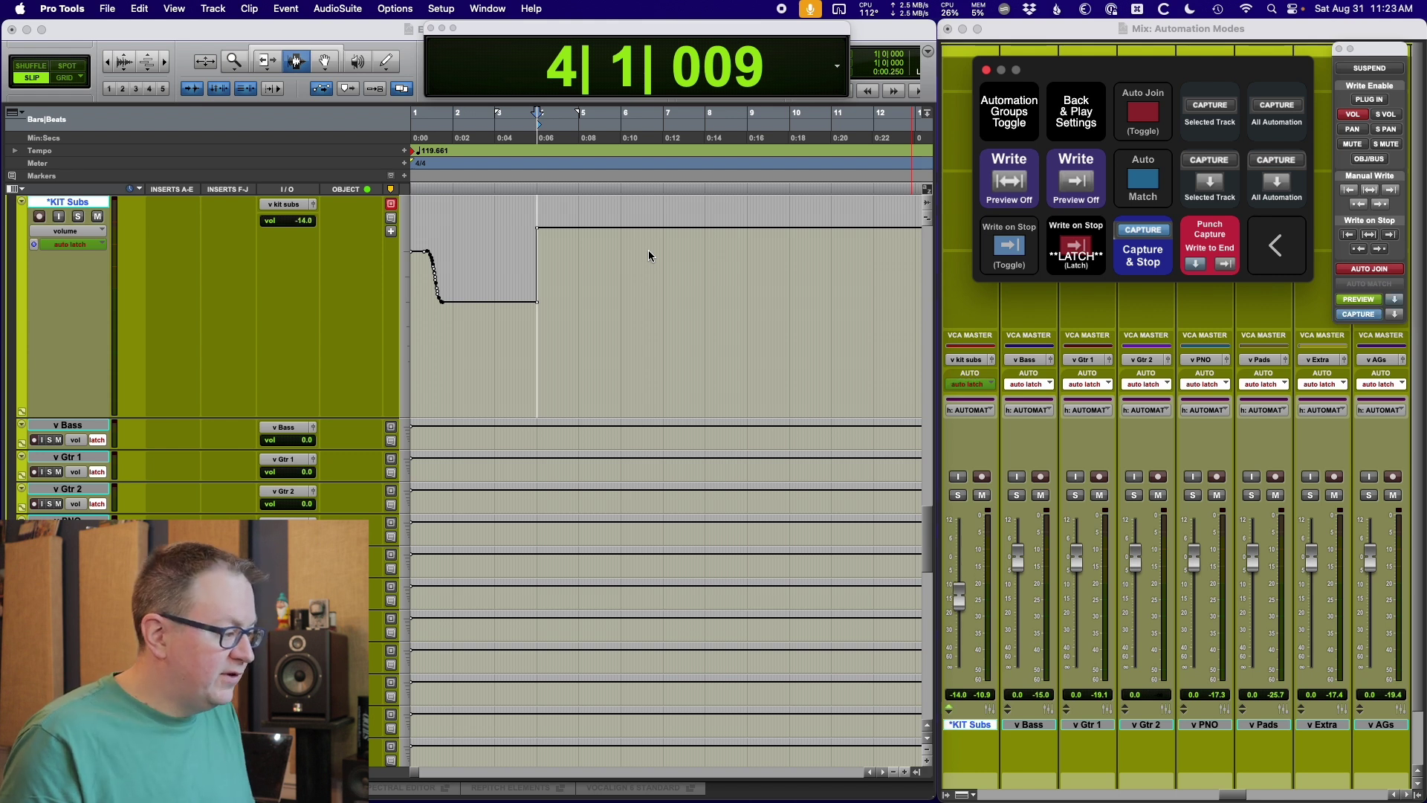
left_click(511, 267)
left_click(481, 271)
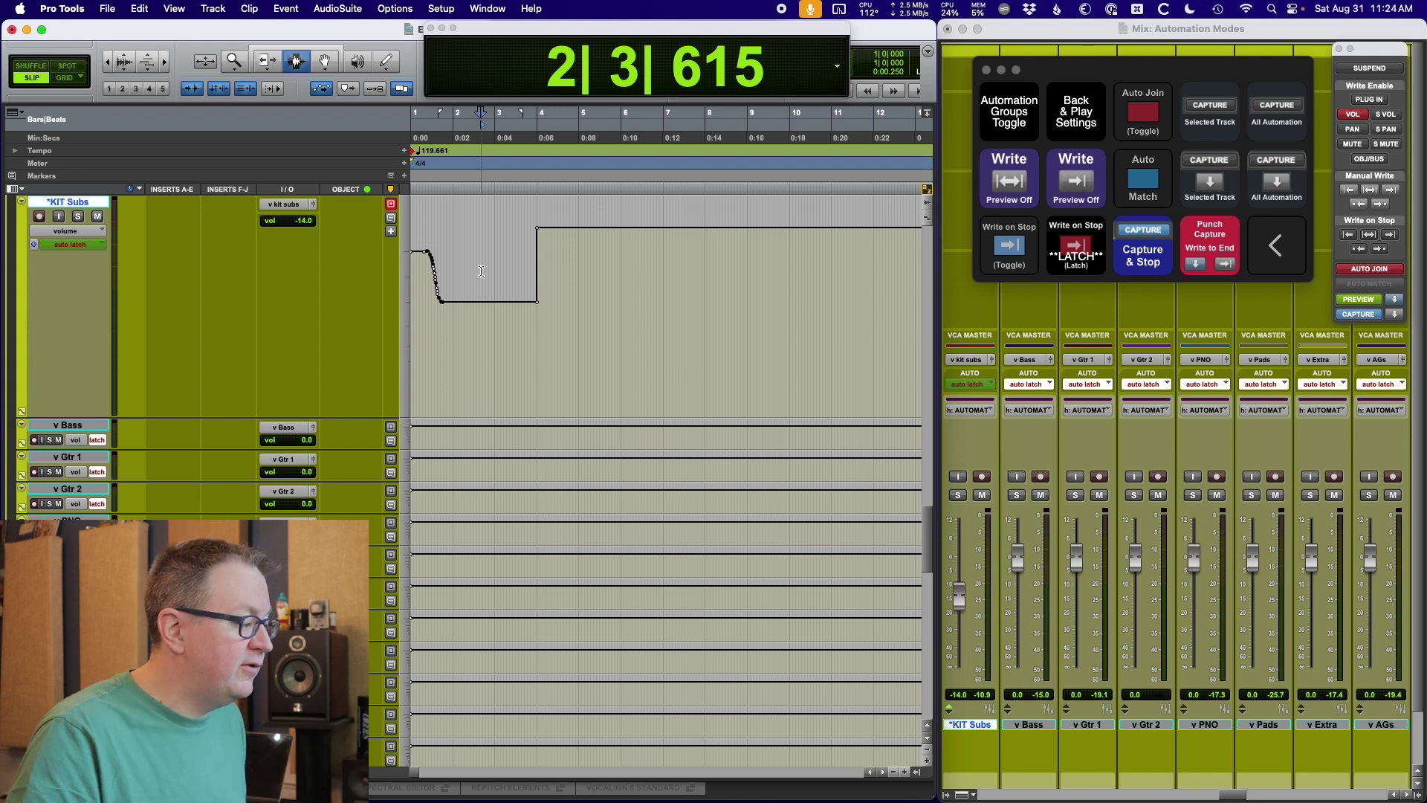
Punch the previewed -14.0 level into KIT Subs, playing from the session start.
key("space")
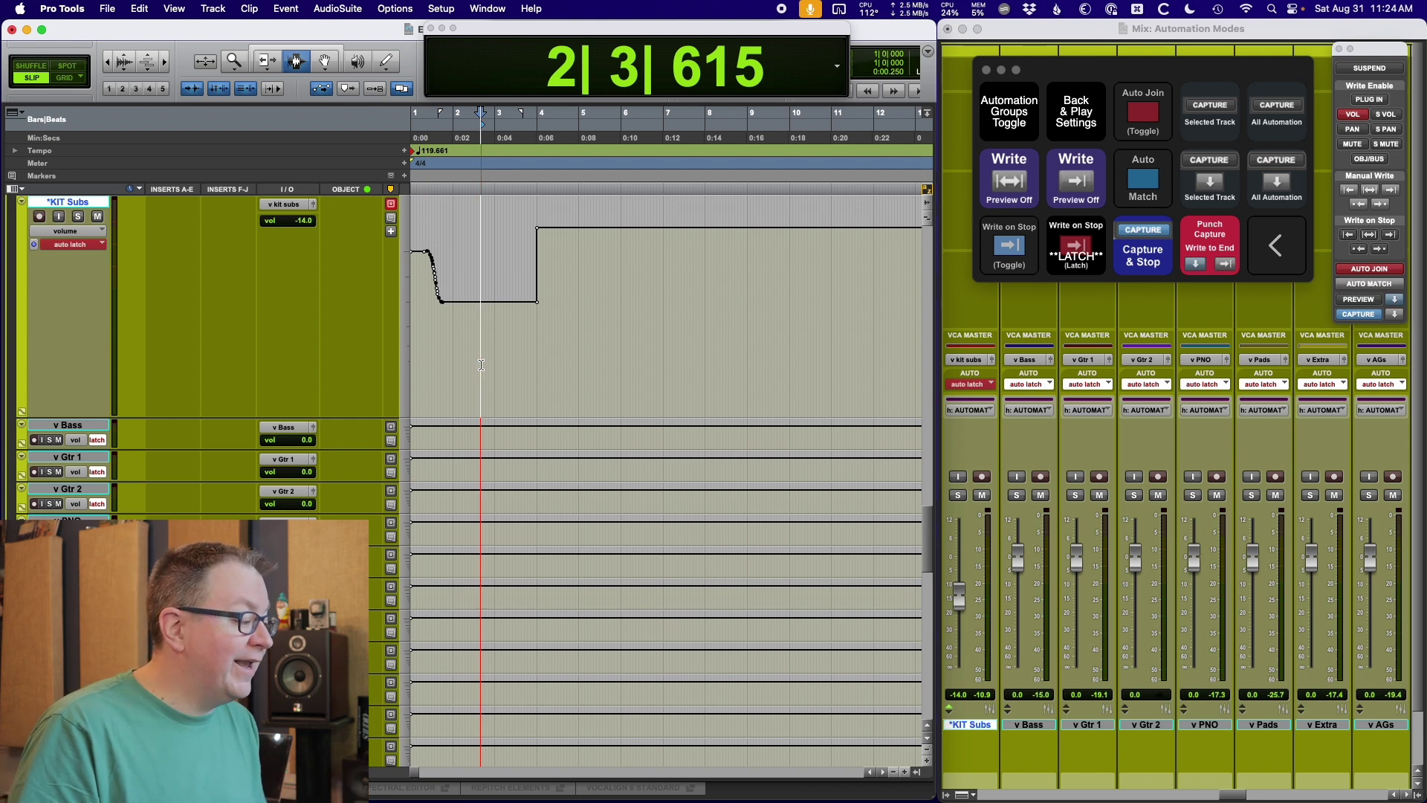
key("Return")
key("space")
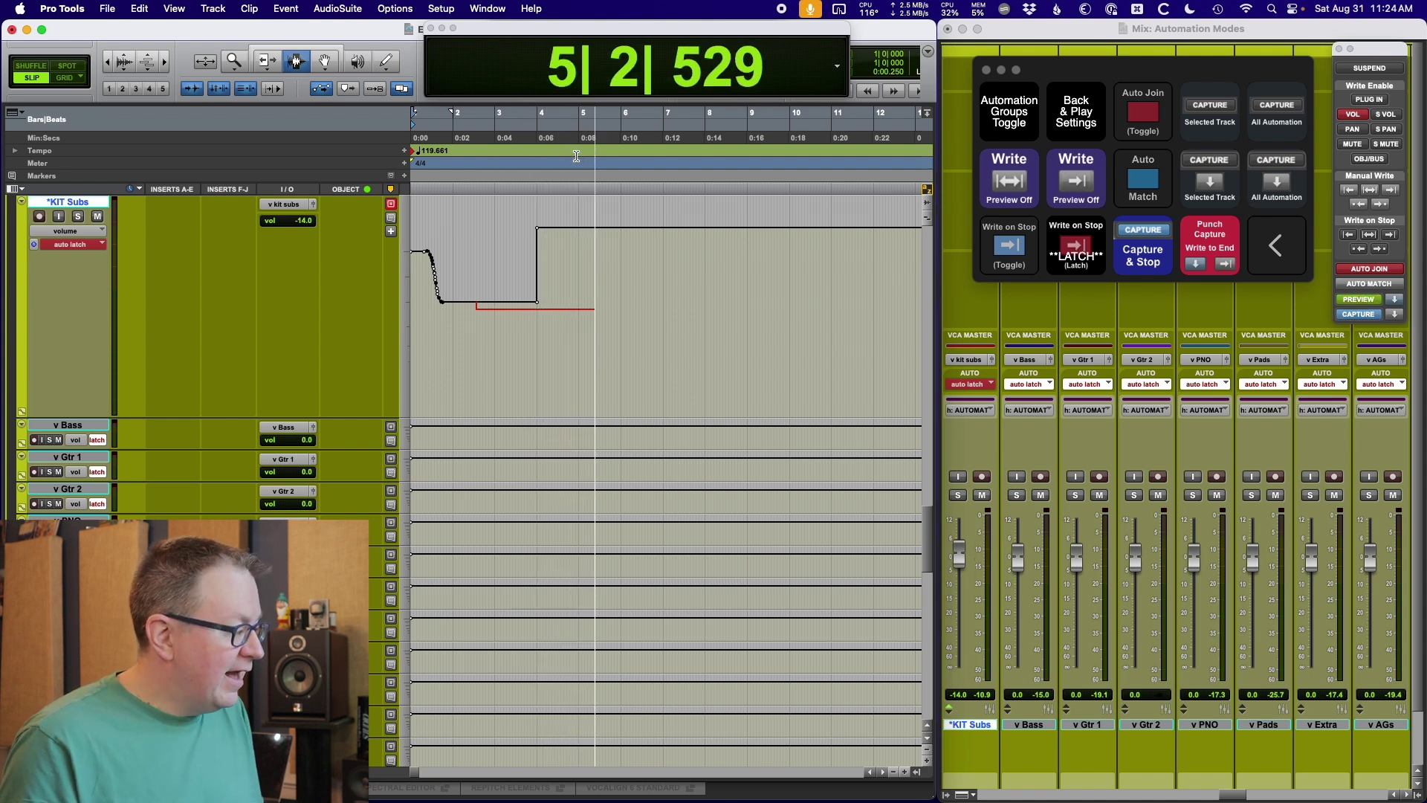
key("space")
Start a latch pass from bar 2 raising KIT Subs, with Write on Stop Latch armed.
left_click(524, 277)
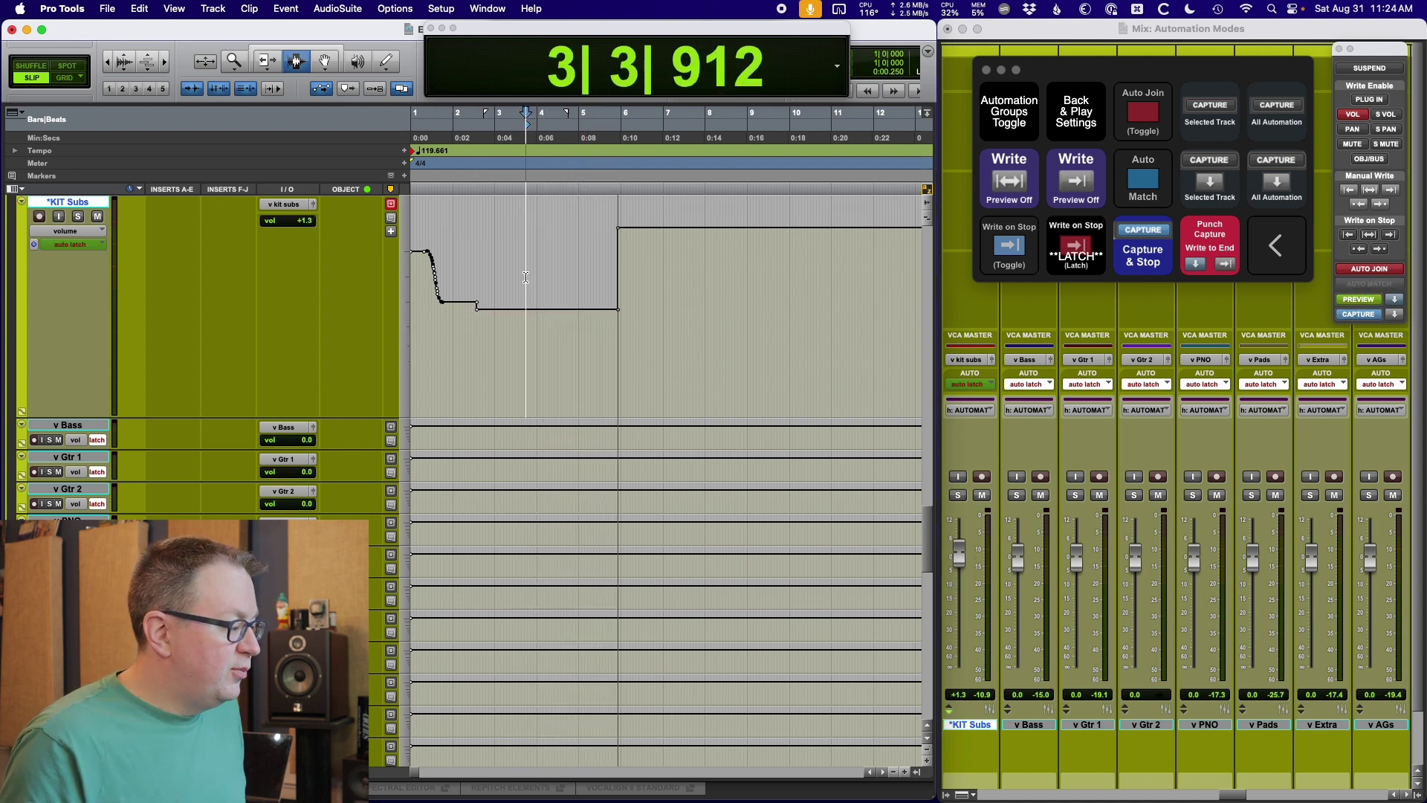
left_click(511, 264)
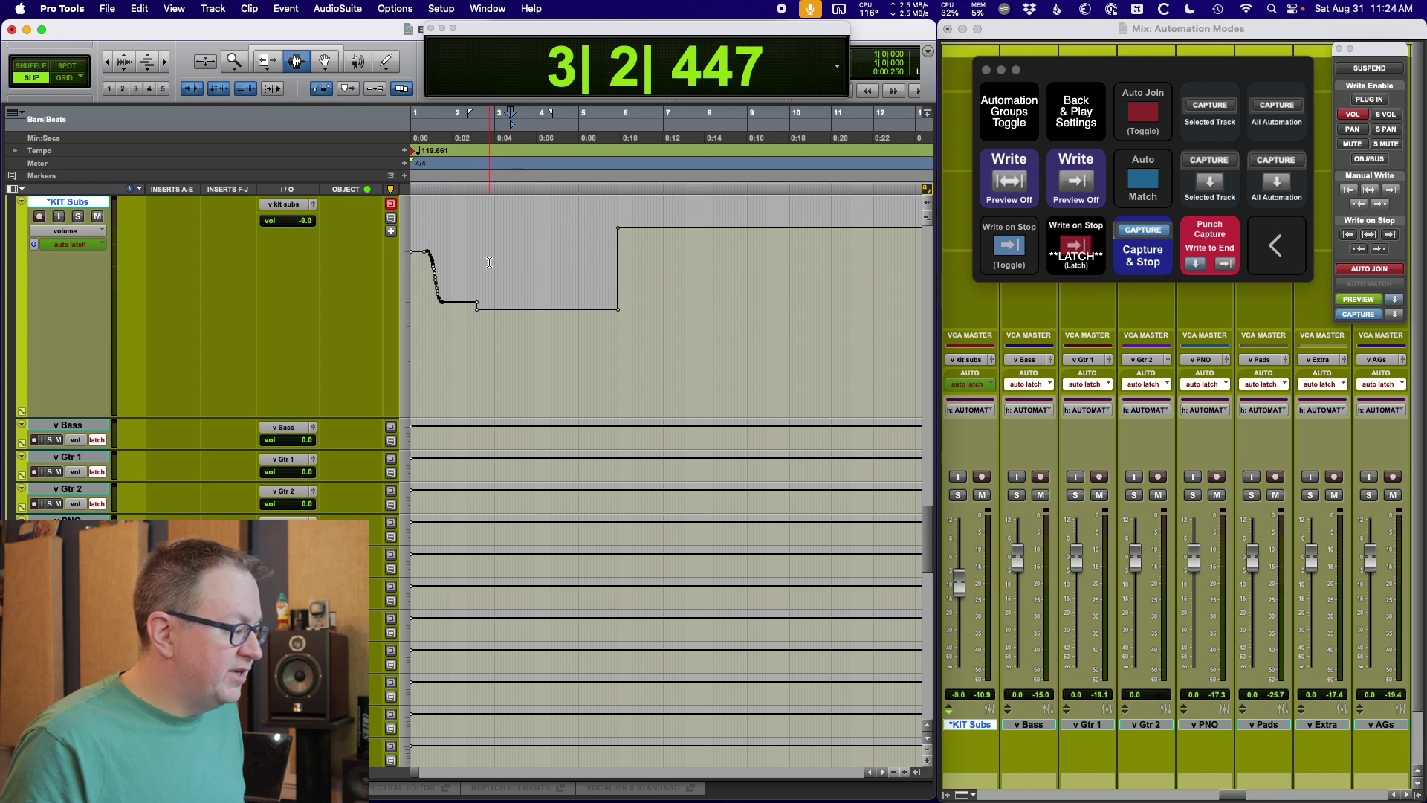
left_click(487, 261)
left_click(510, 264)
left_click(488, 262)
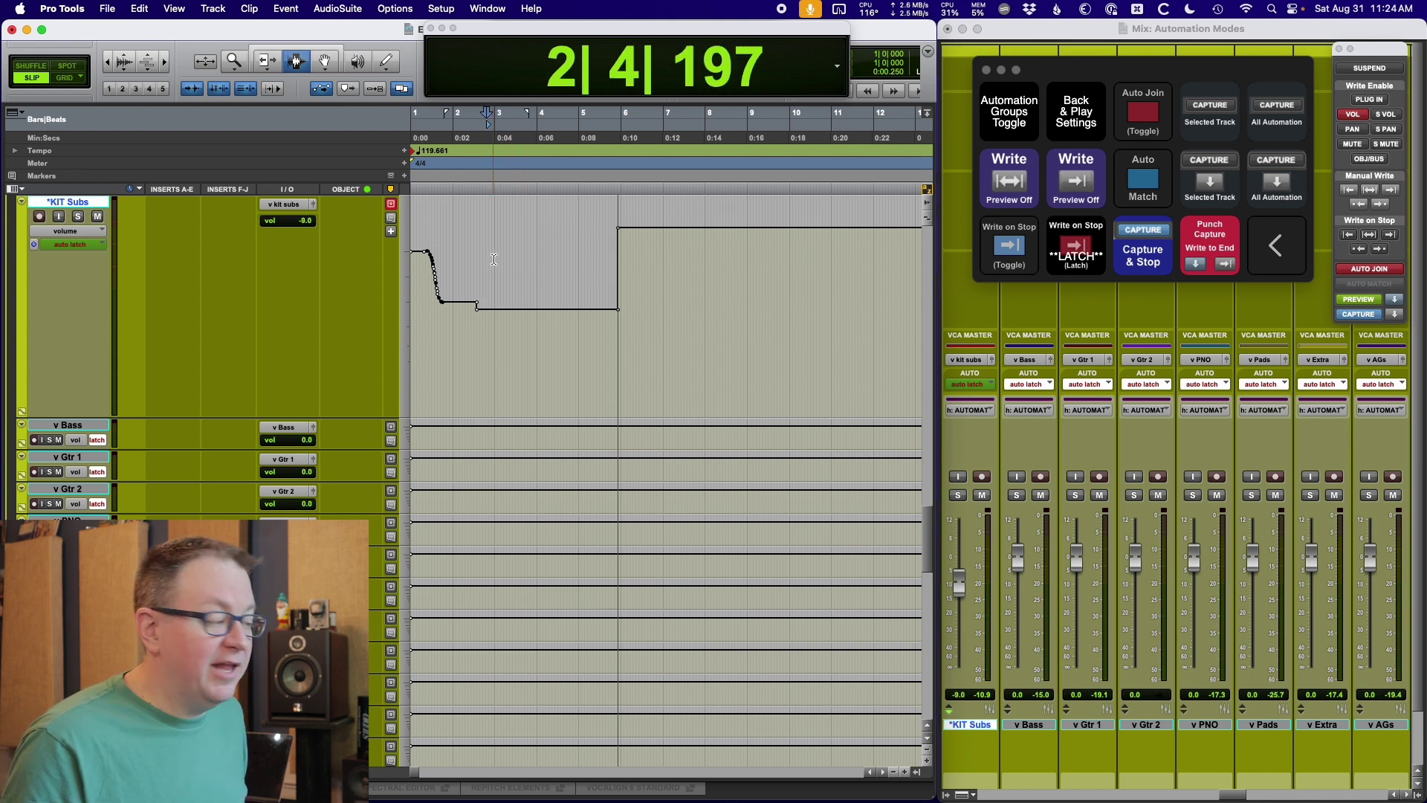
left_click(470, 258)
key("space")
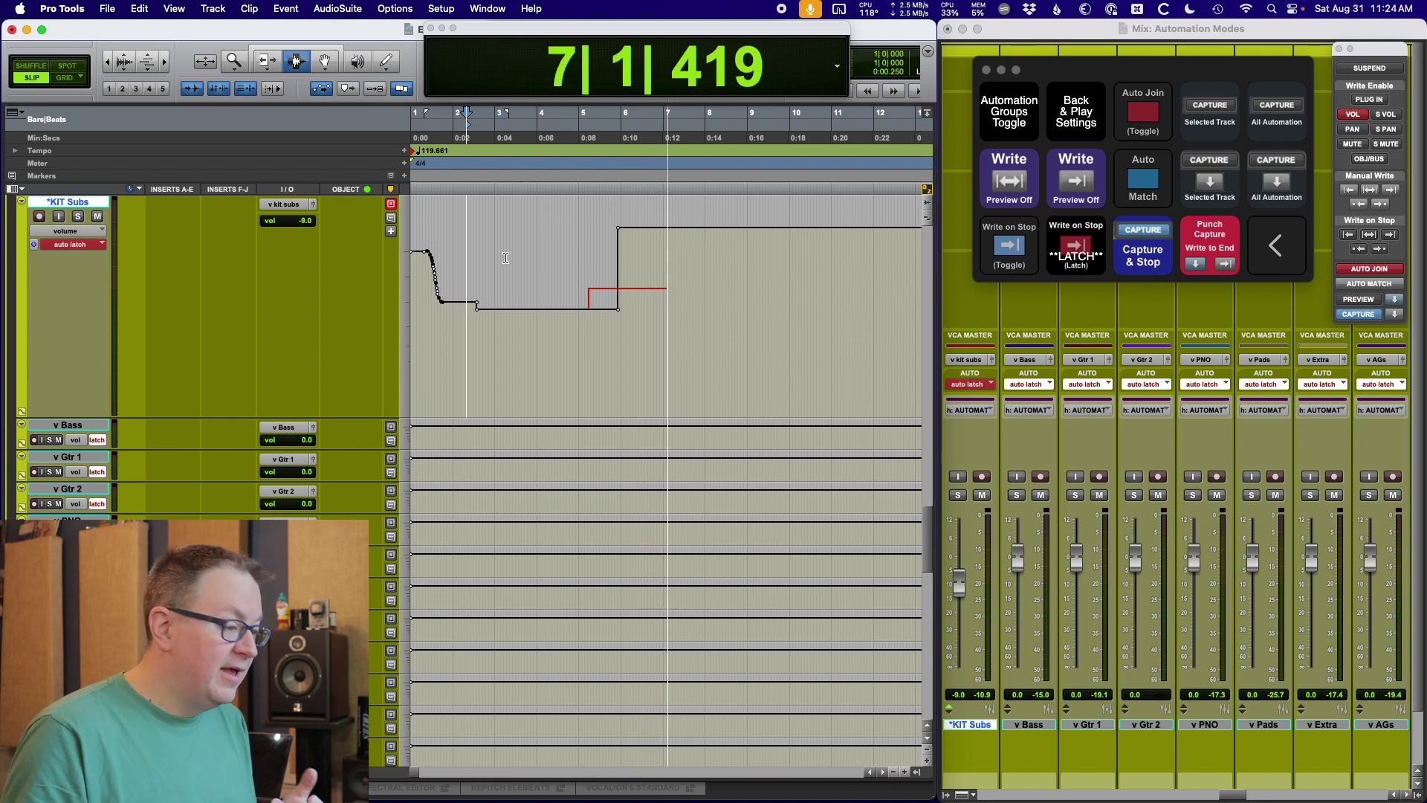
left_click(1087, 250)
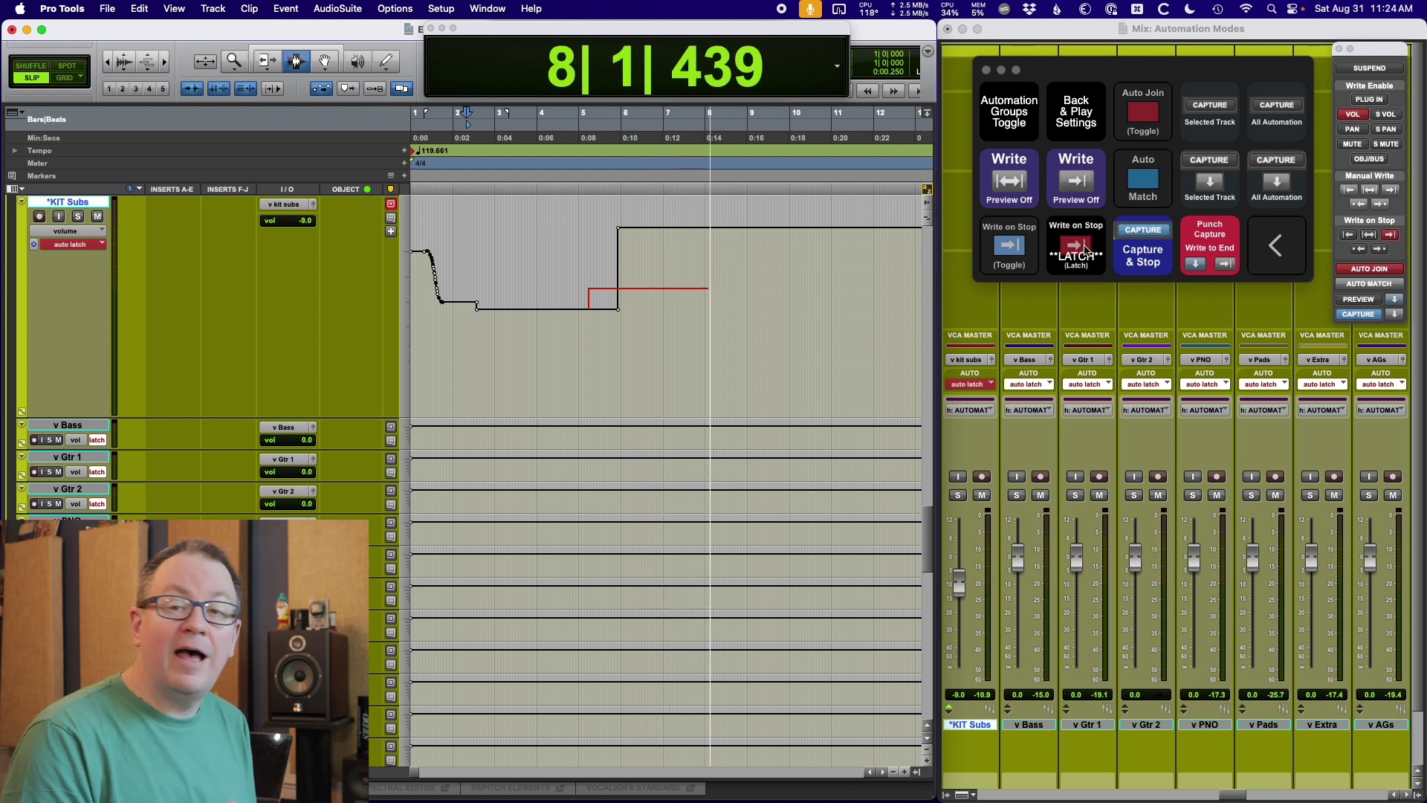
Fill KIT Subs' new level to the session end, then restart playback for three-fader rides.
key("space")
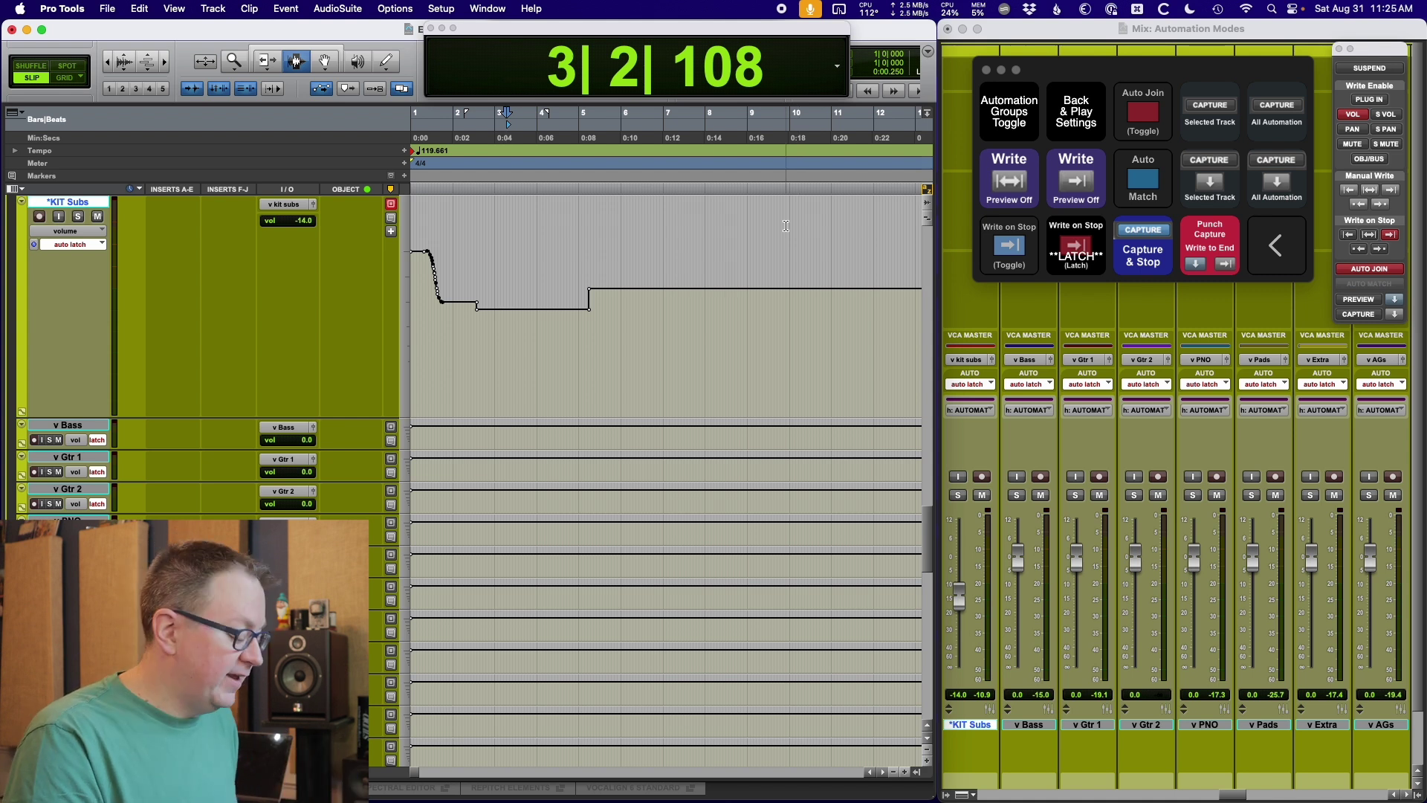
key("space")
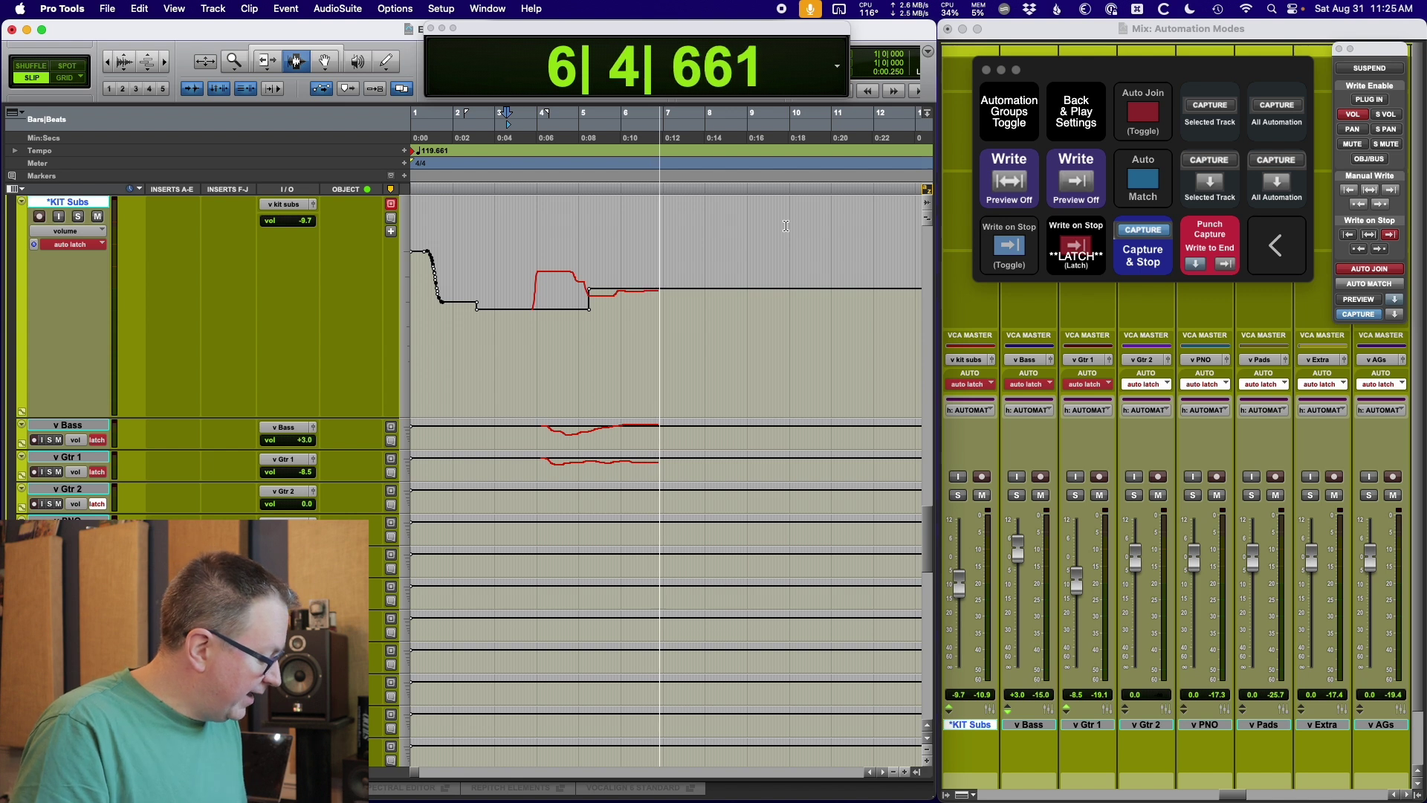
Stop with Capture & Stop, keeping the new KIT Subs, Bass and Gtr 1 volume rides.
left_click(1149, 261)
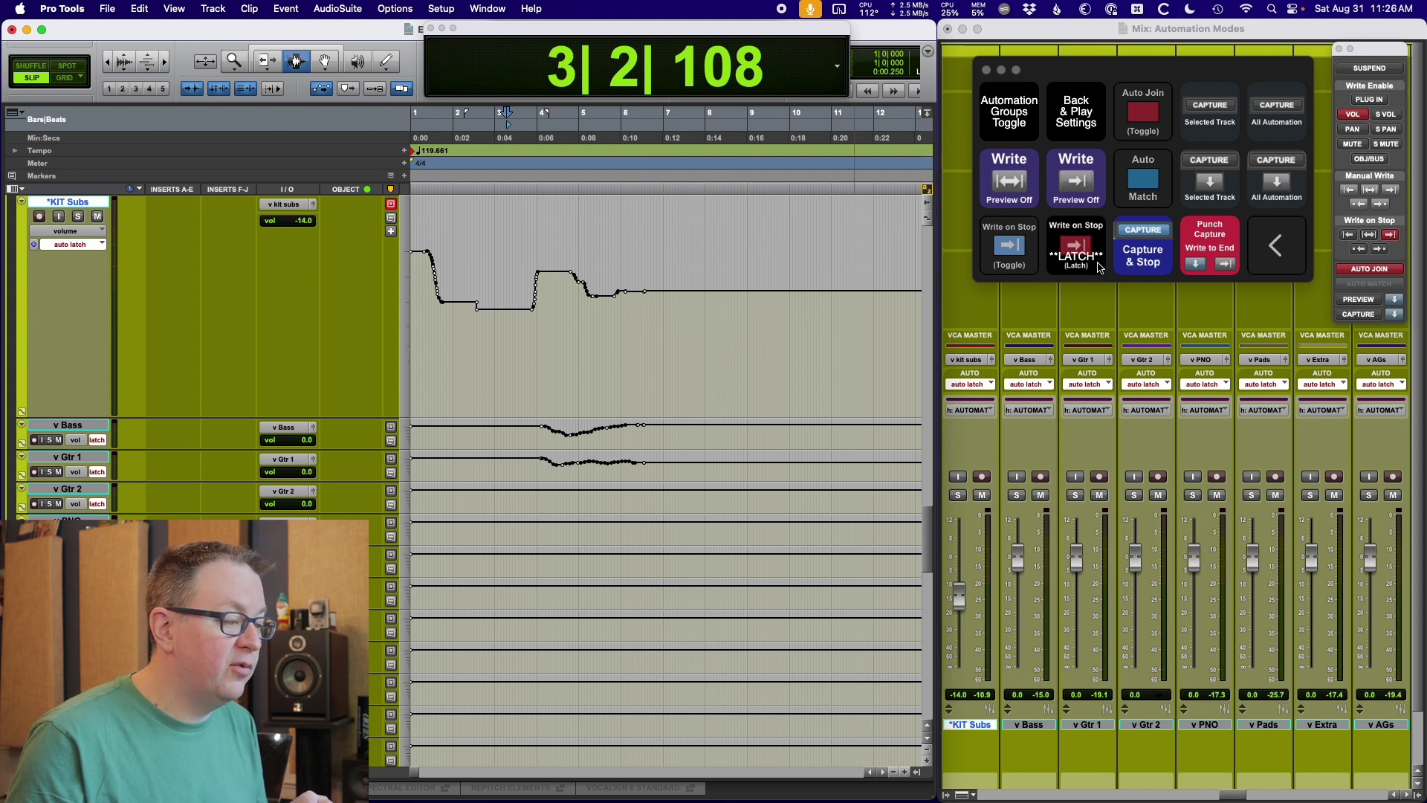
Punch captured levels into KIT Subs, Bass and Gtr 1 during playback, committing with Capture & Stop.
left_click(1212, 242)
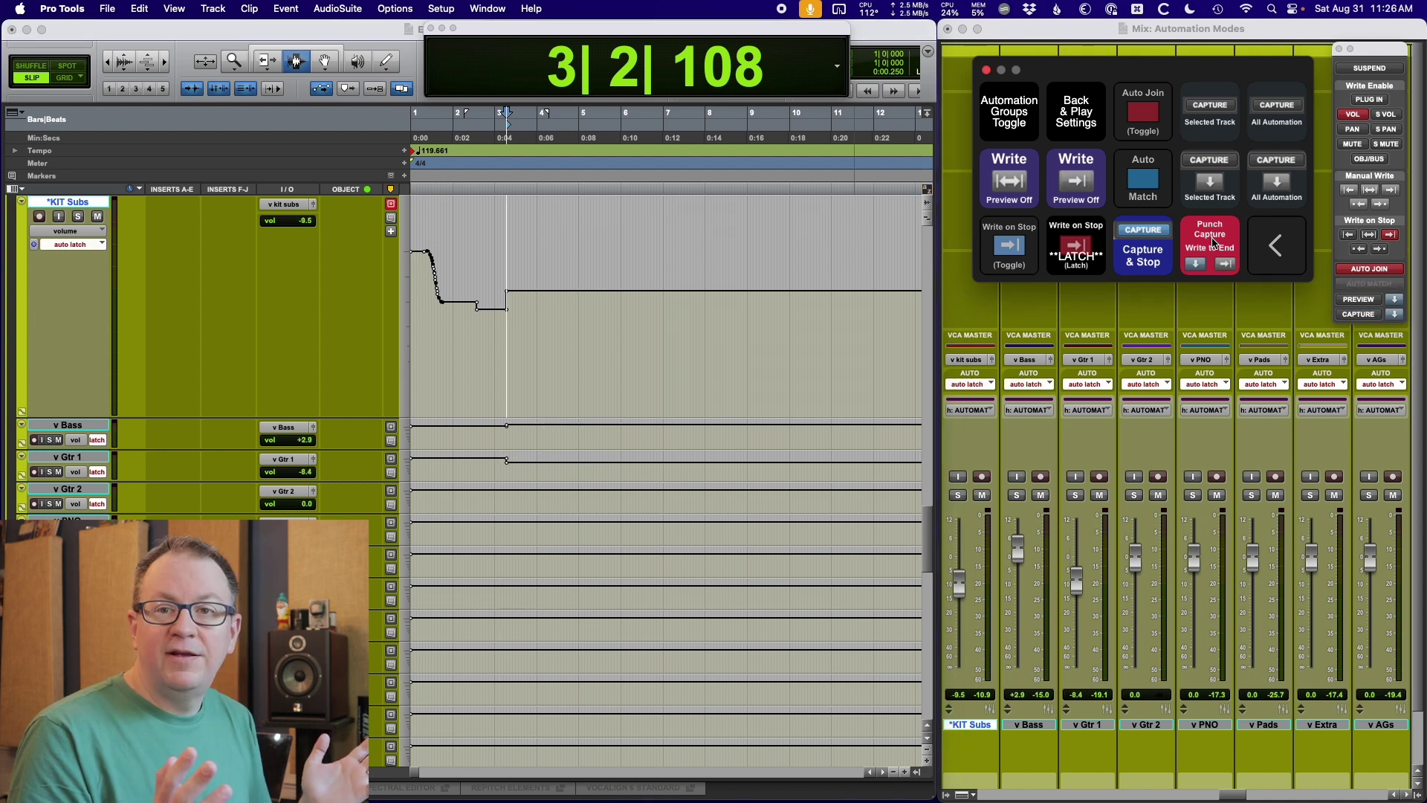
key("space")
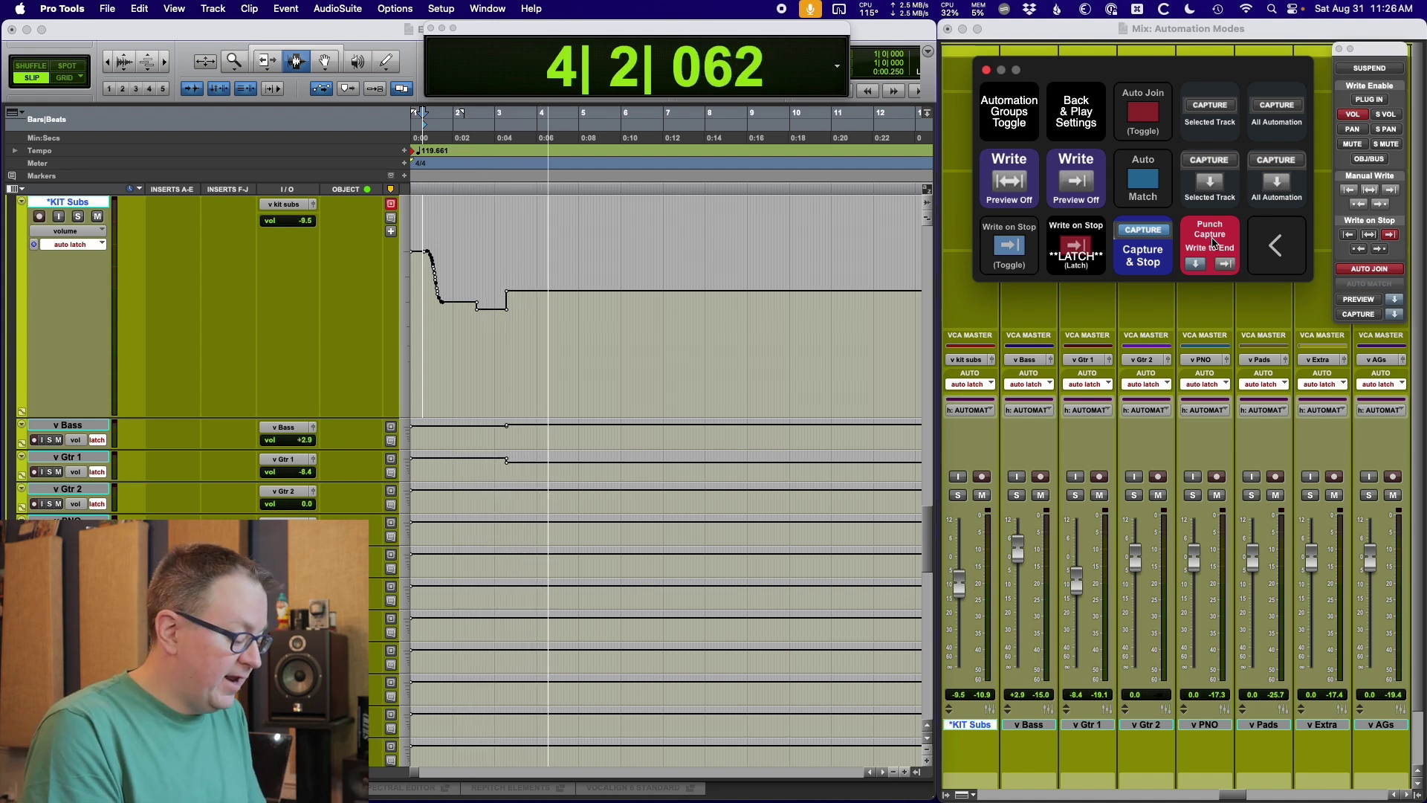
left_click(1214, 241)
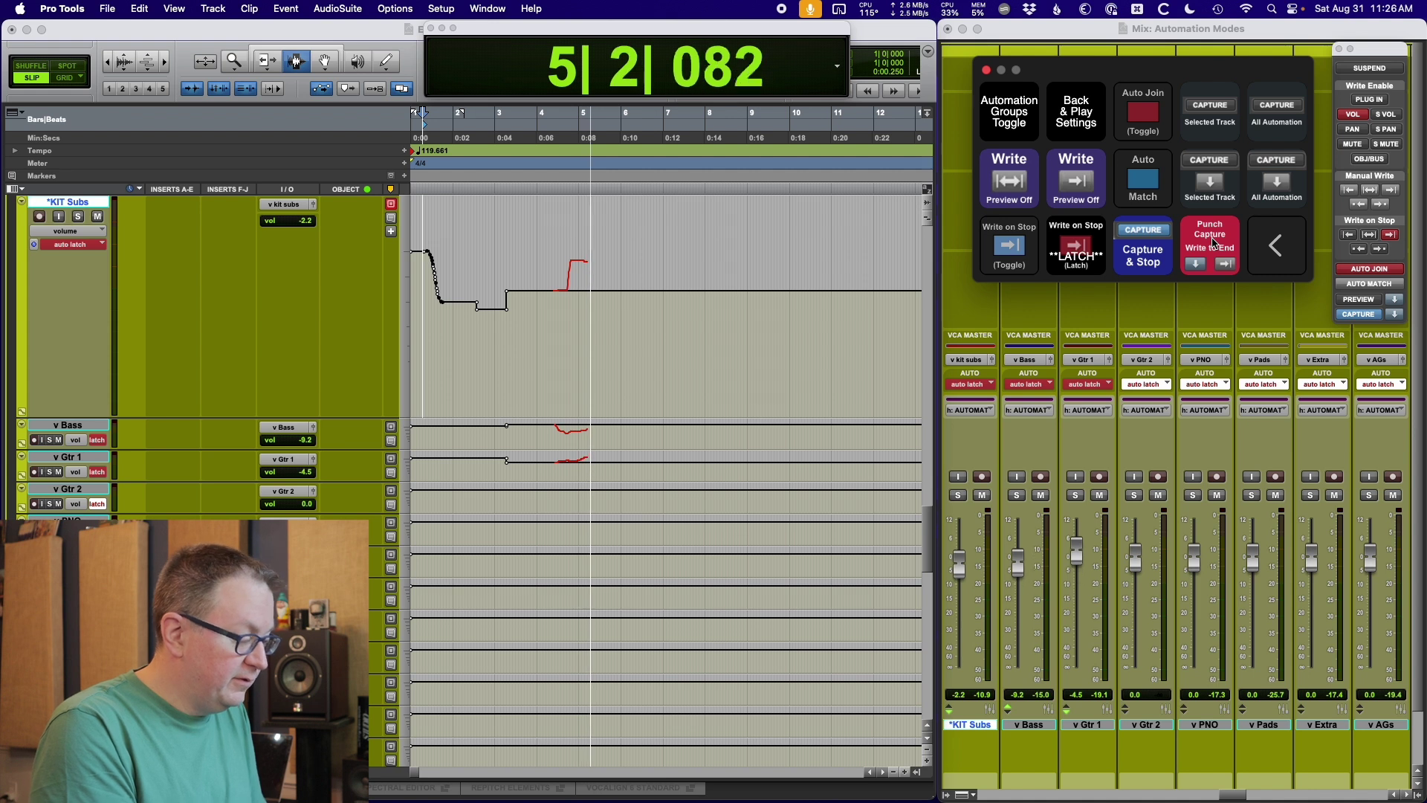
key("super+slash")
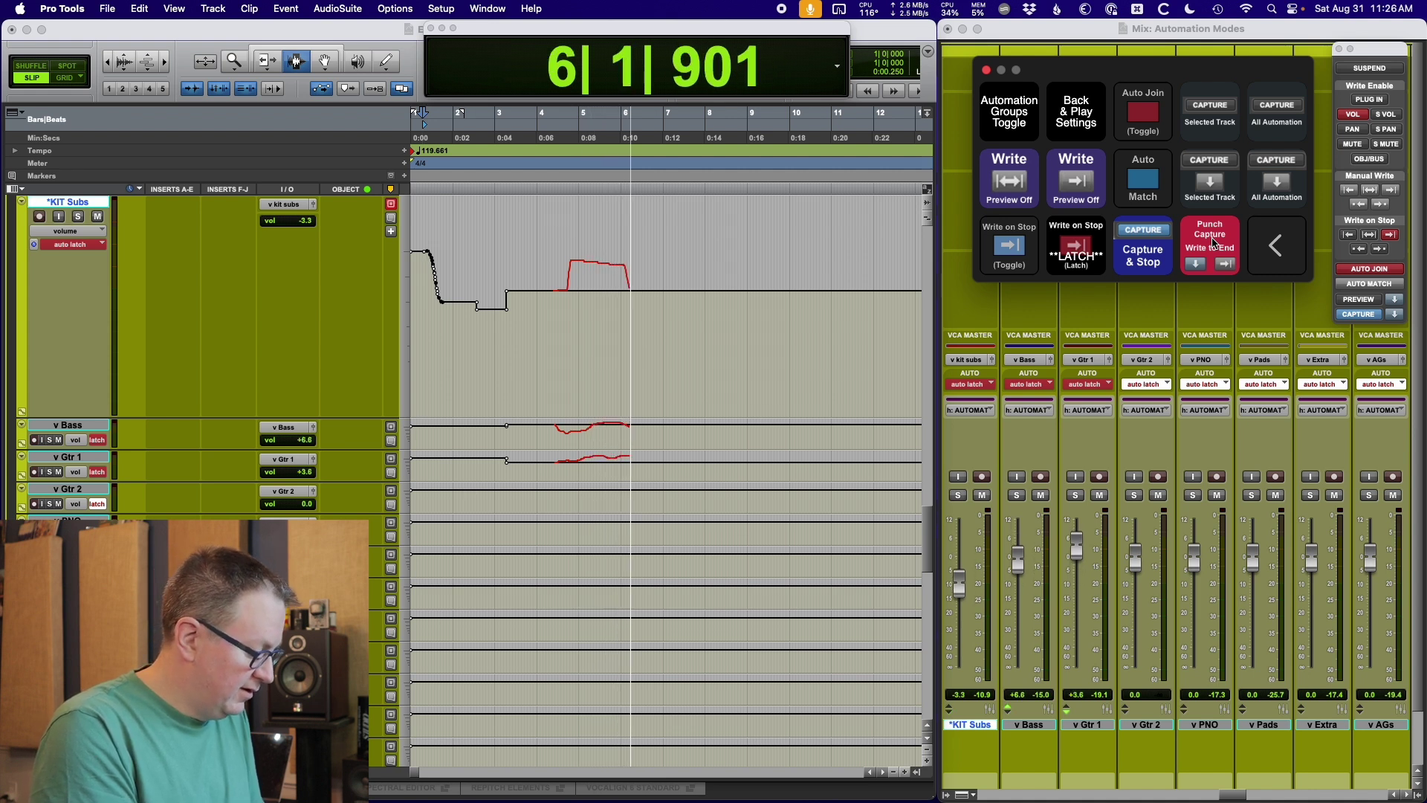
left_click(1156, 253)
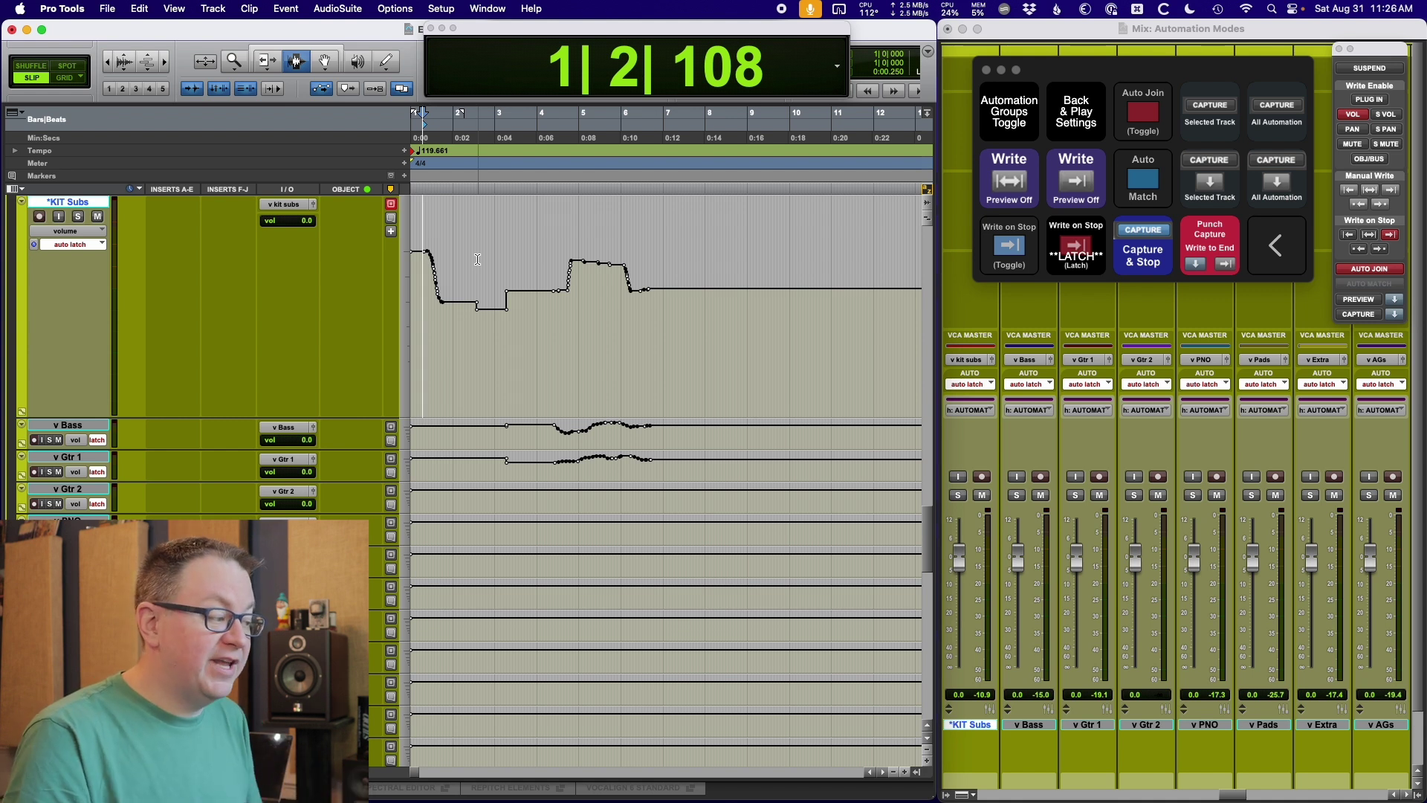
Run a latch pass from bar 1 and stop so Write on Stop carries the levels to session end.
key("space")
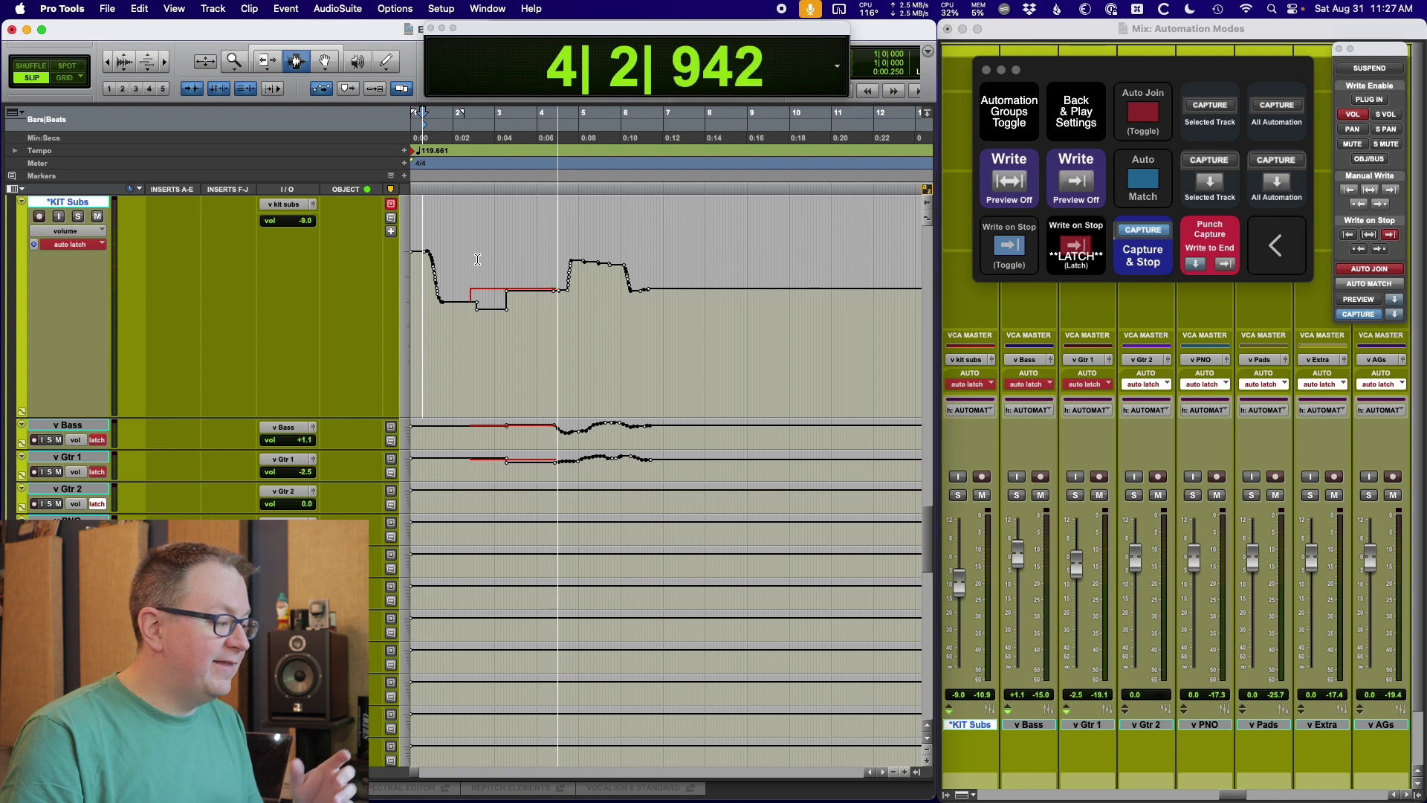
key("space")
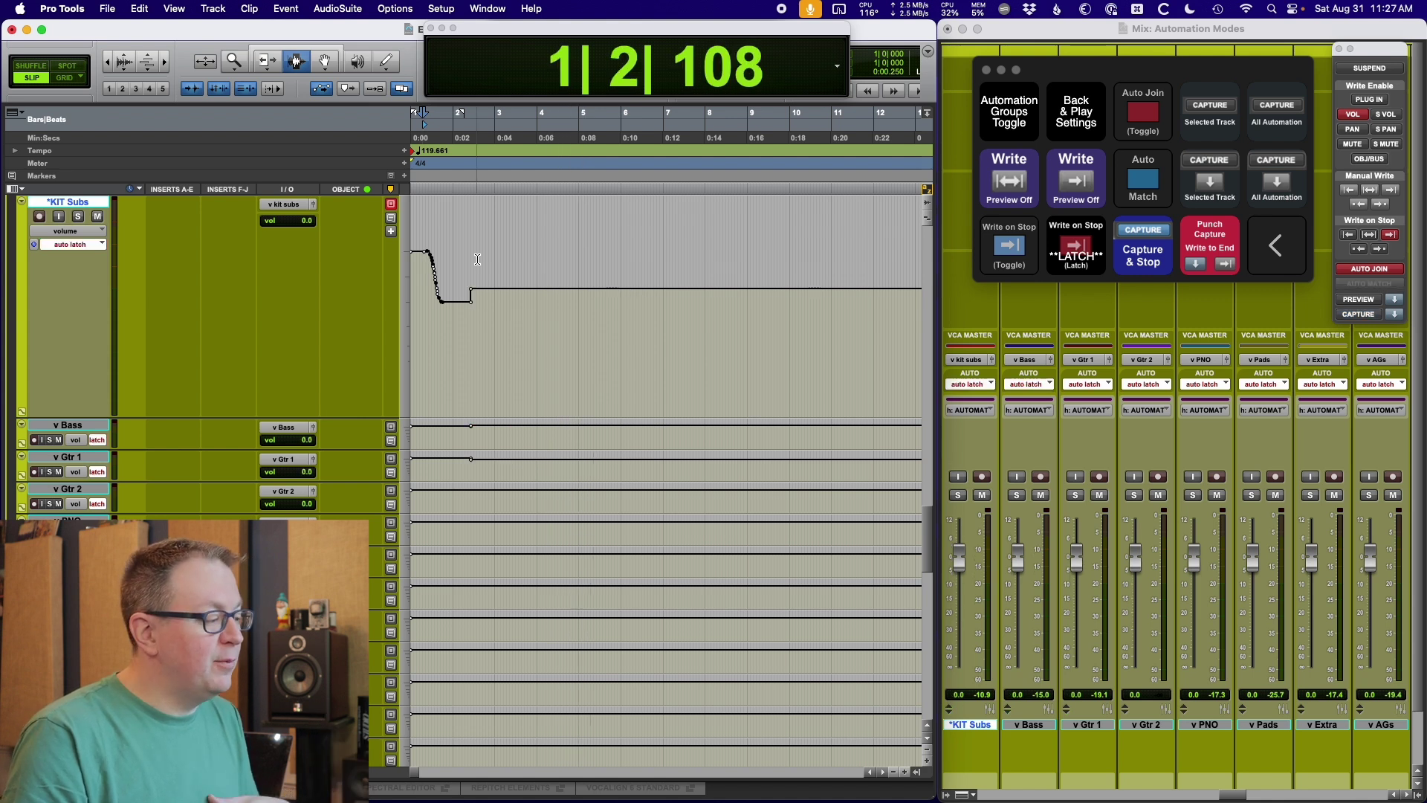
left_click(510, 292)
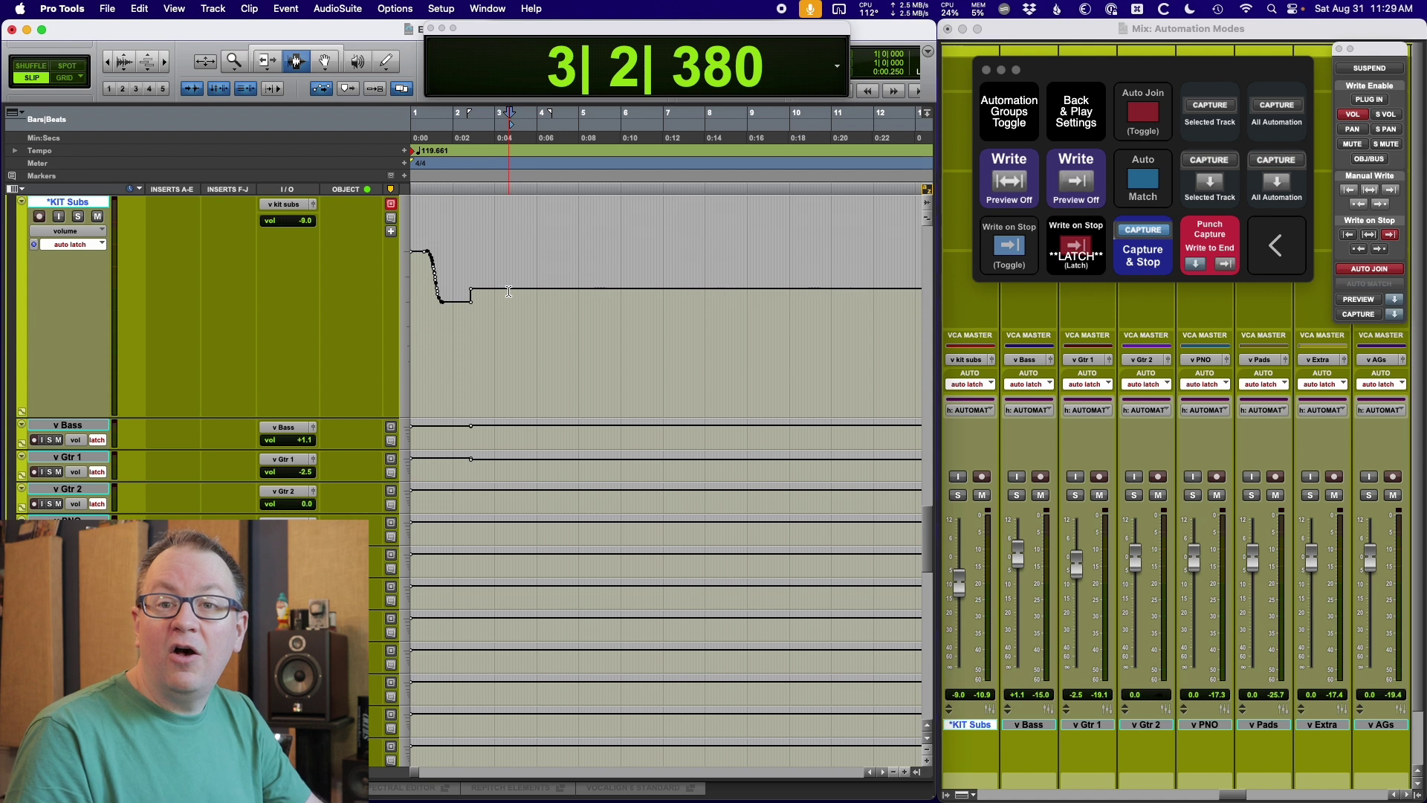
Switch all tracks to Trim automation mode and start a trim pass.
key("ctrl+super+t")
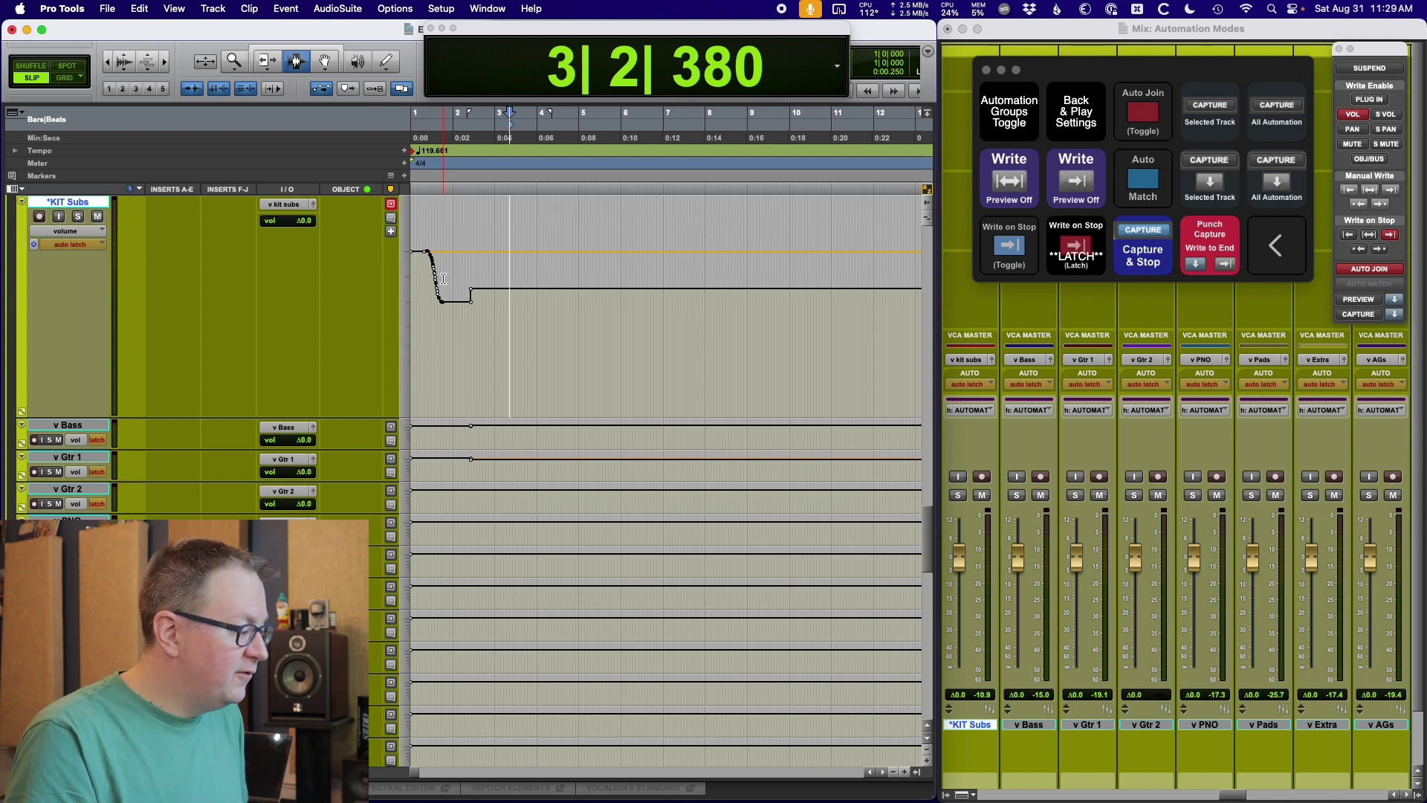
key("space")
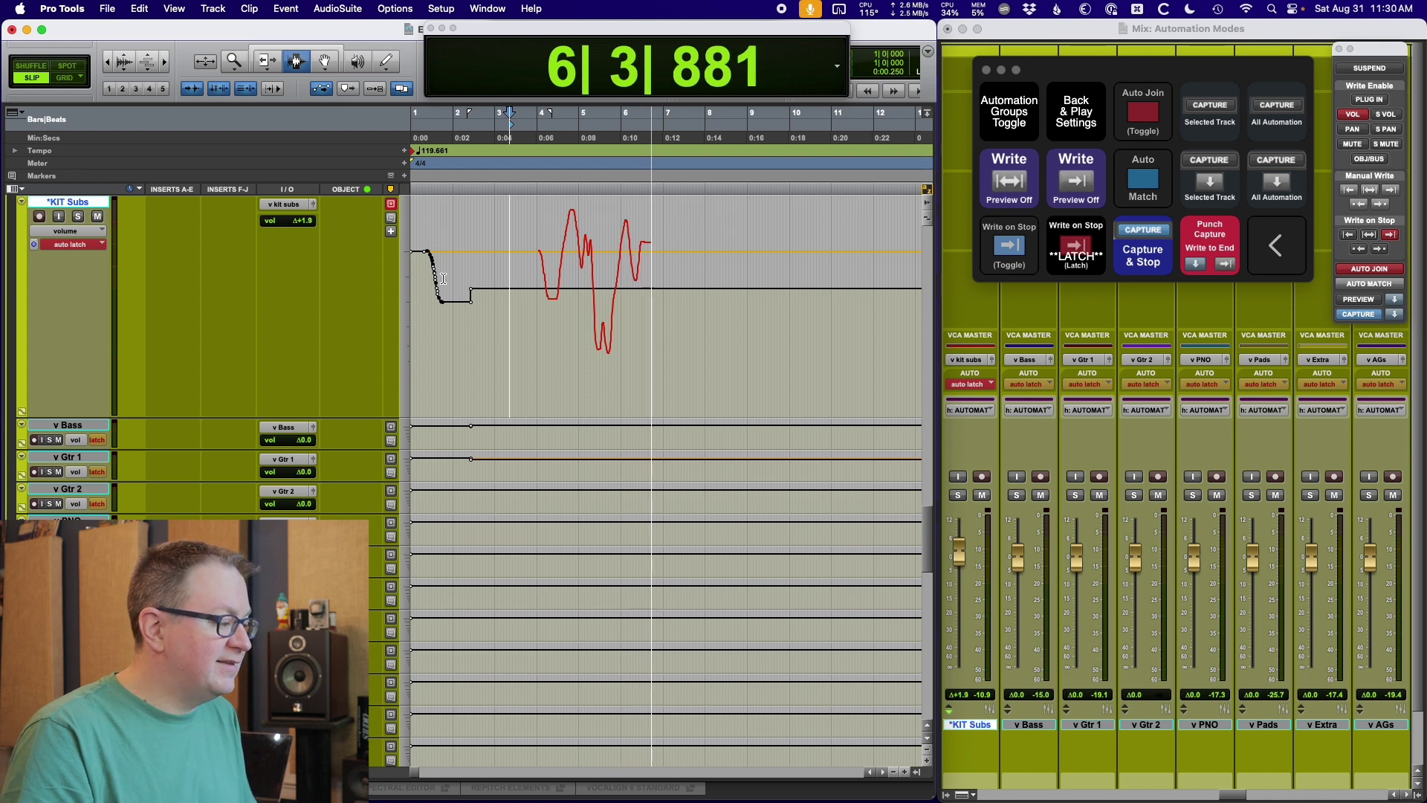
Stop playback to commit the KIT Subs trim dips around bars 4–6.
key("space")
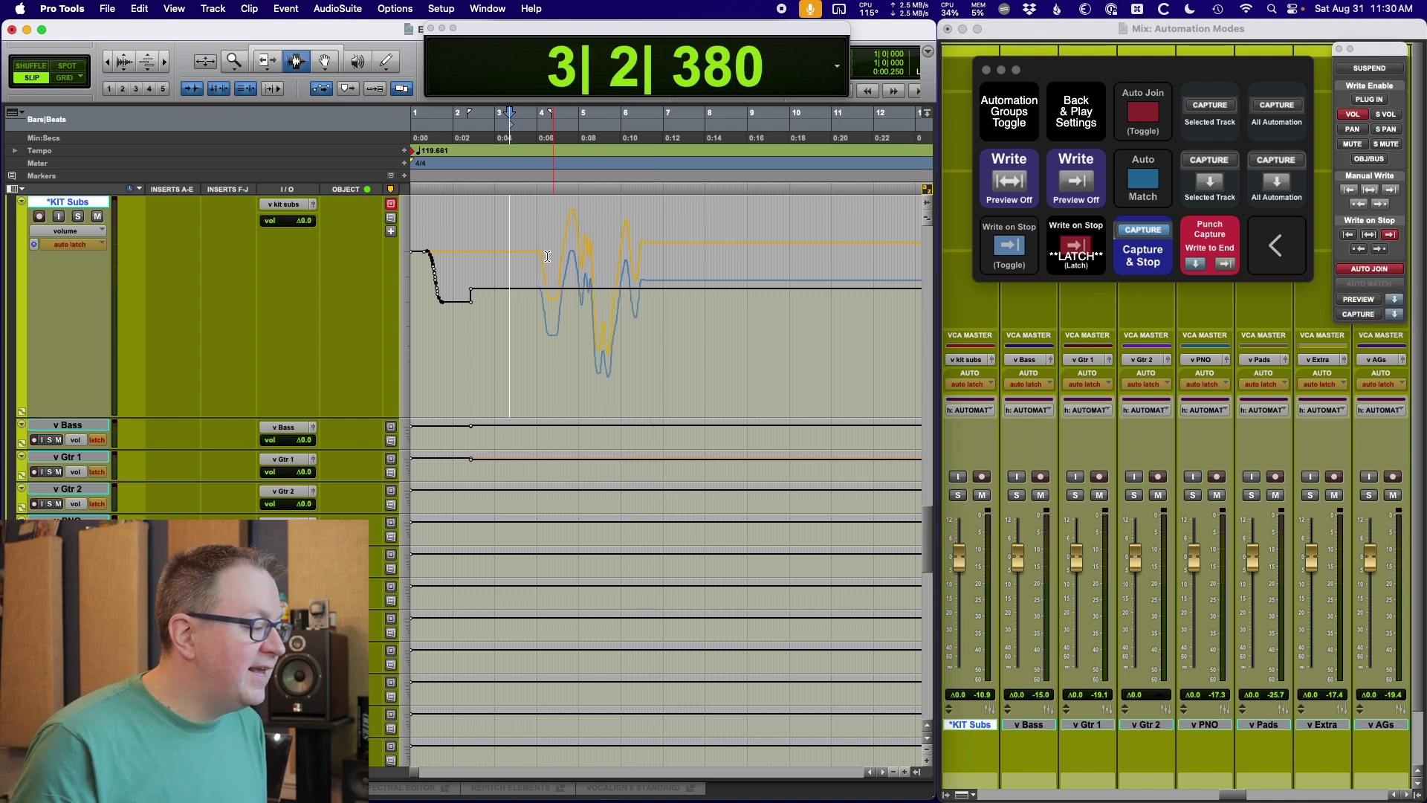